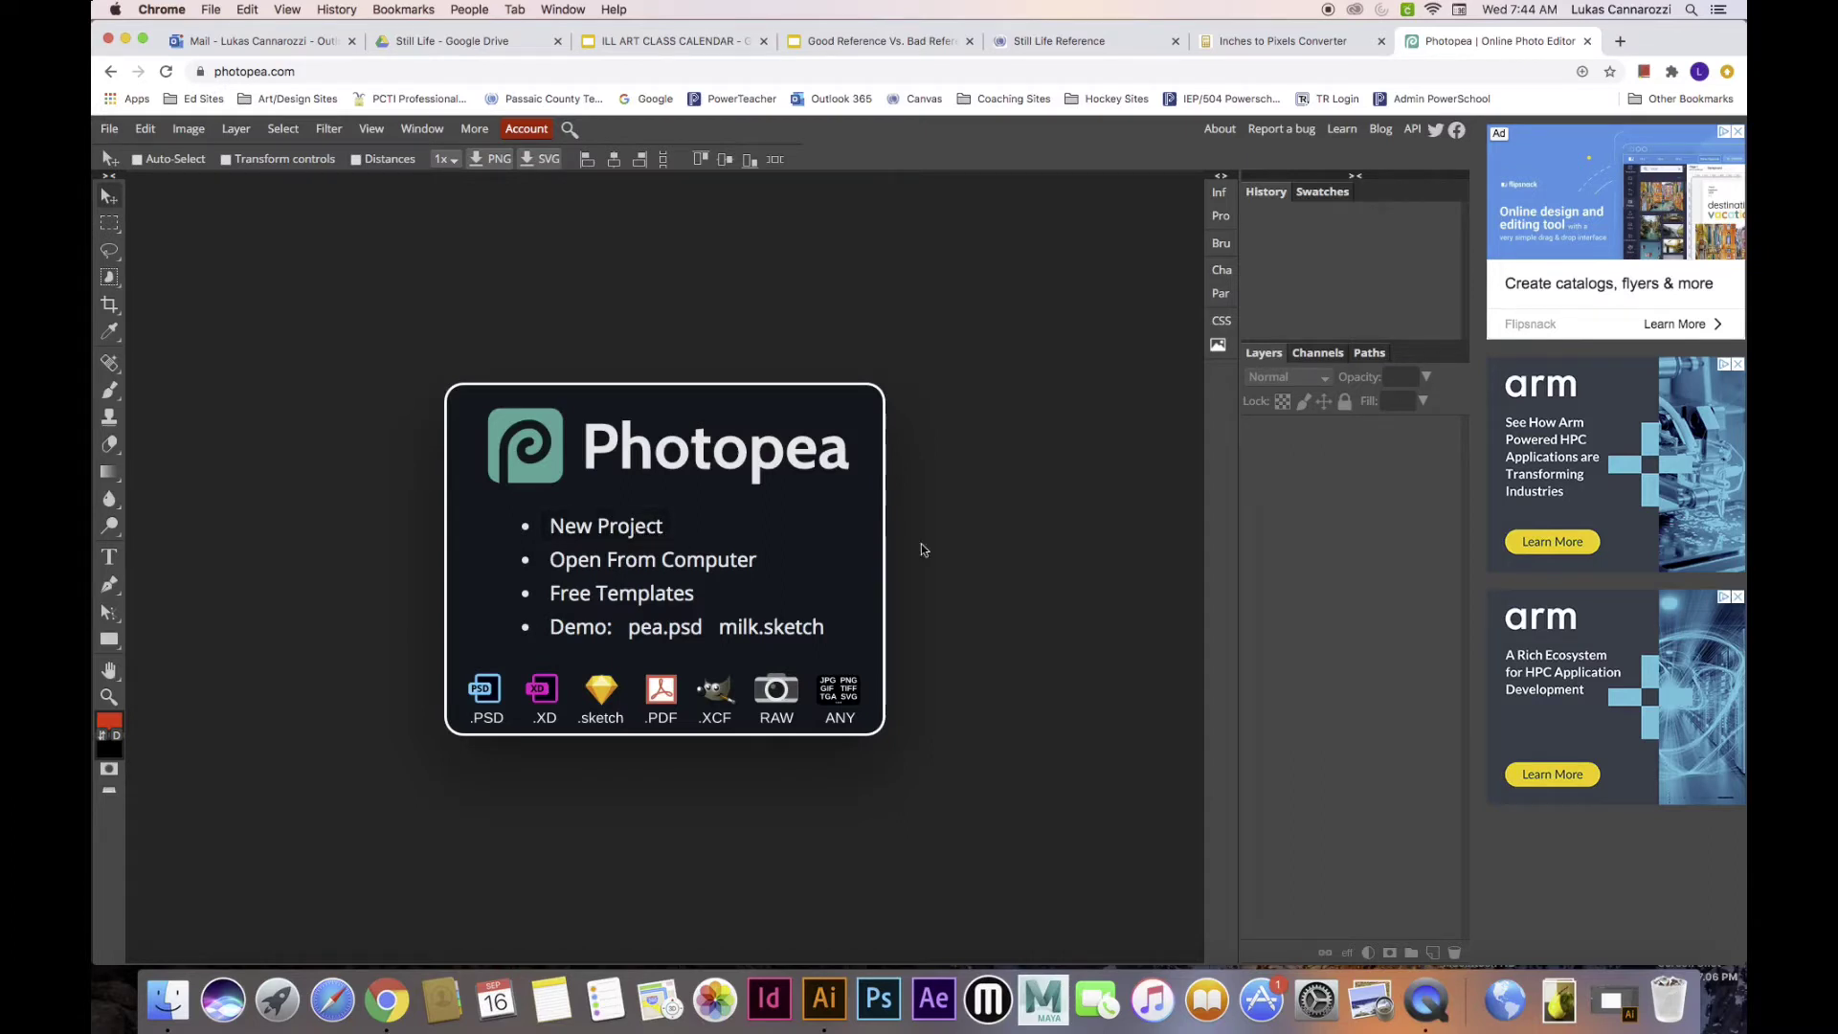
Create a new 10.5 × 13.5 in blank canvas at 300 DPI
left_click(621, 531)
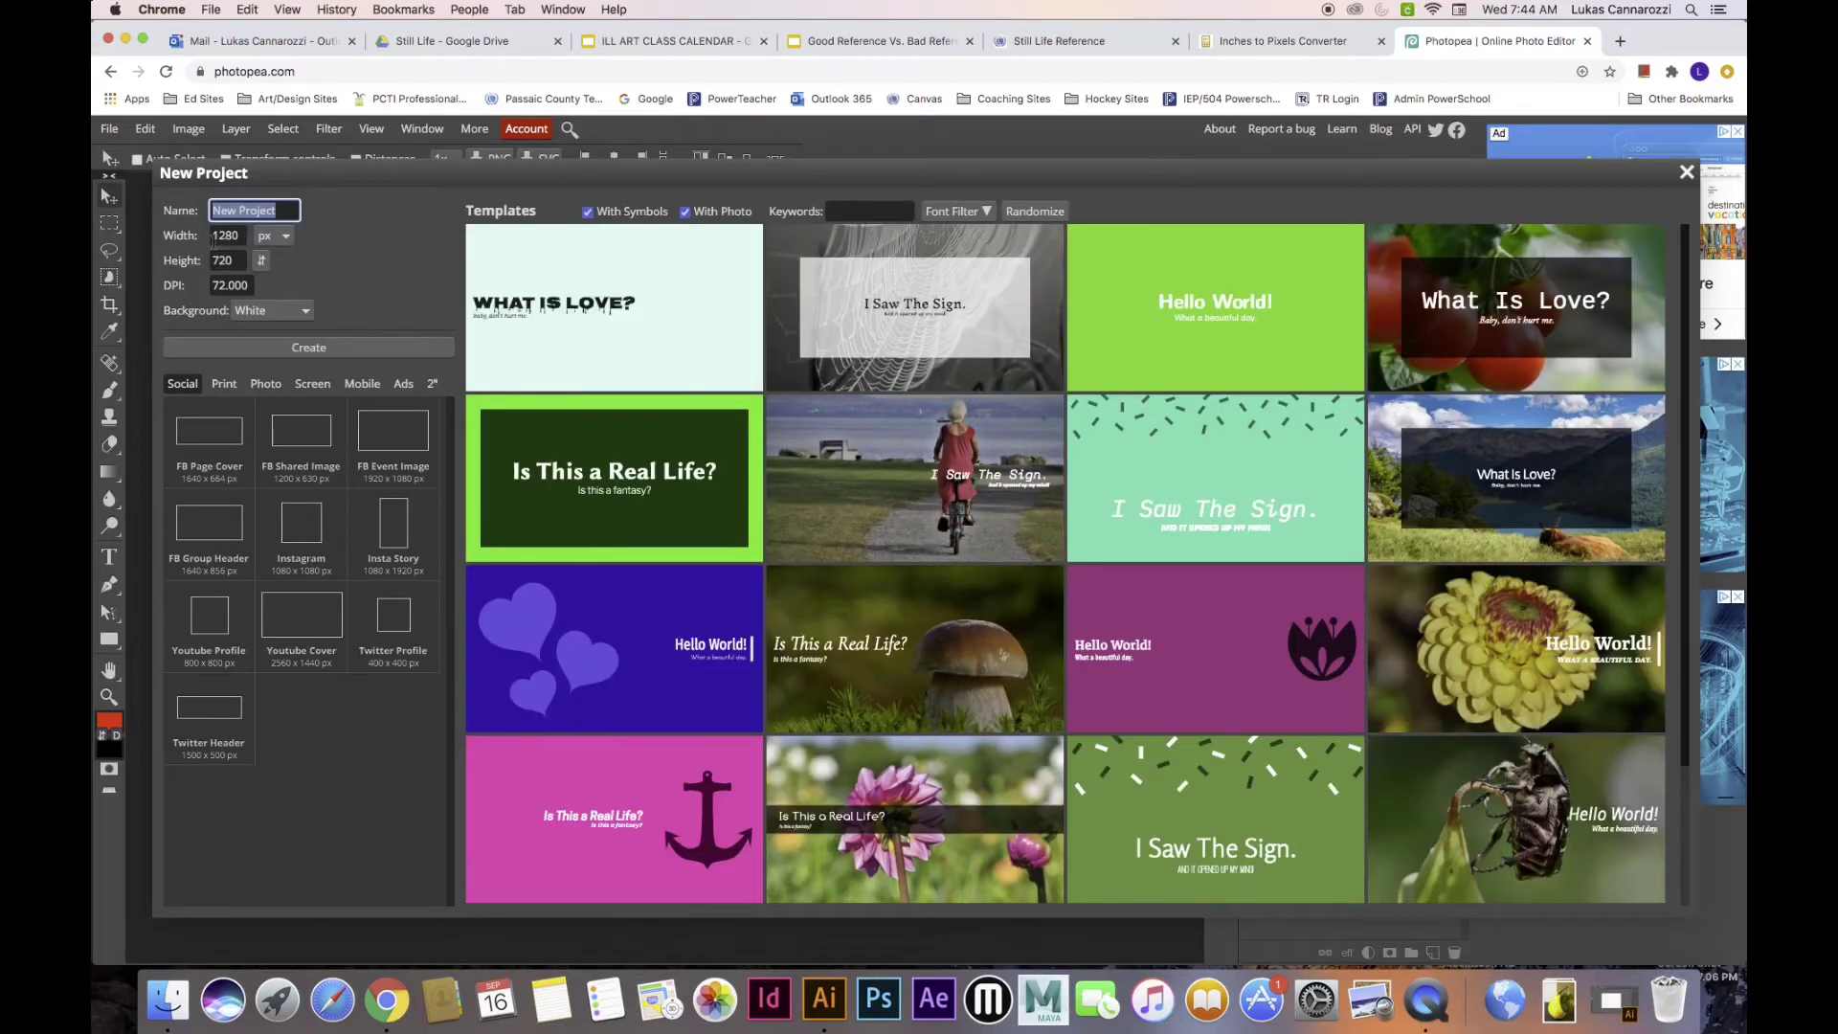
left_click(283, 239)
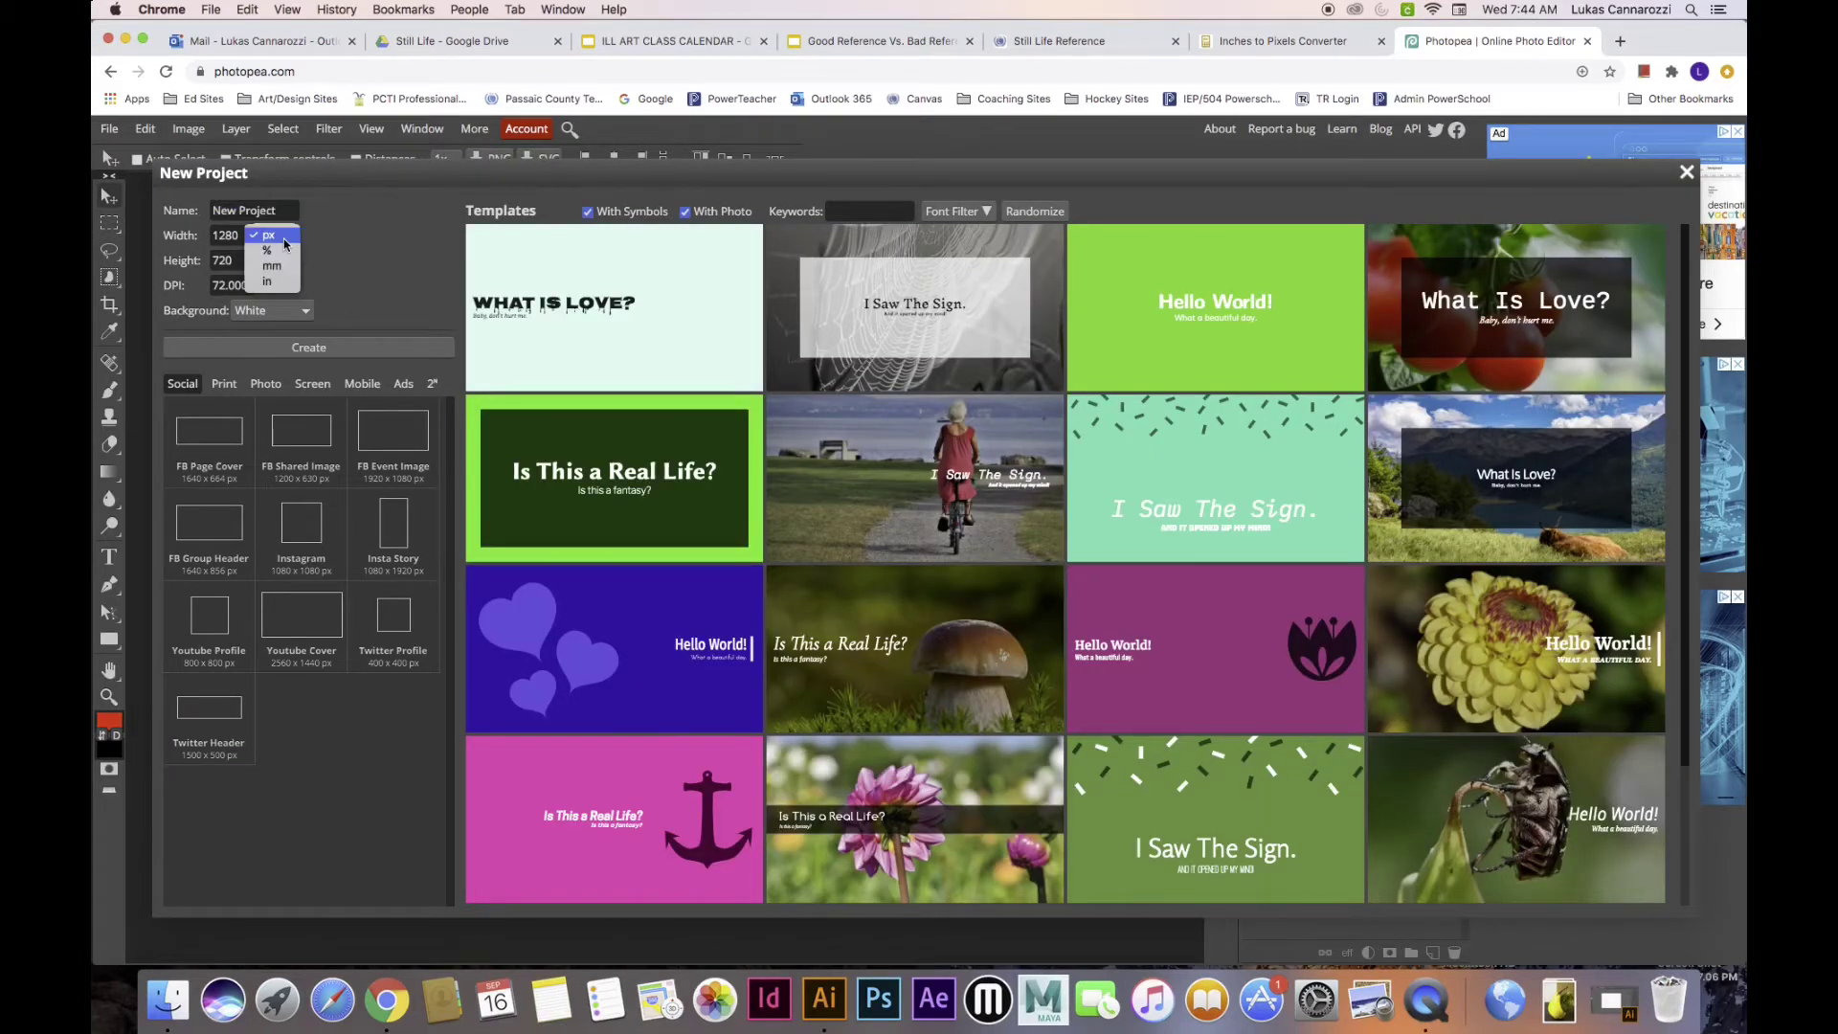
left_click(267, 253)
left_click(230, 235)
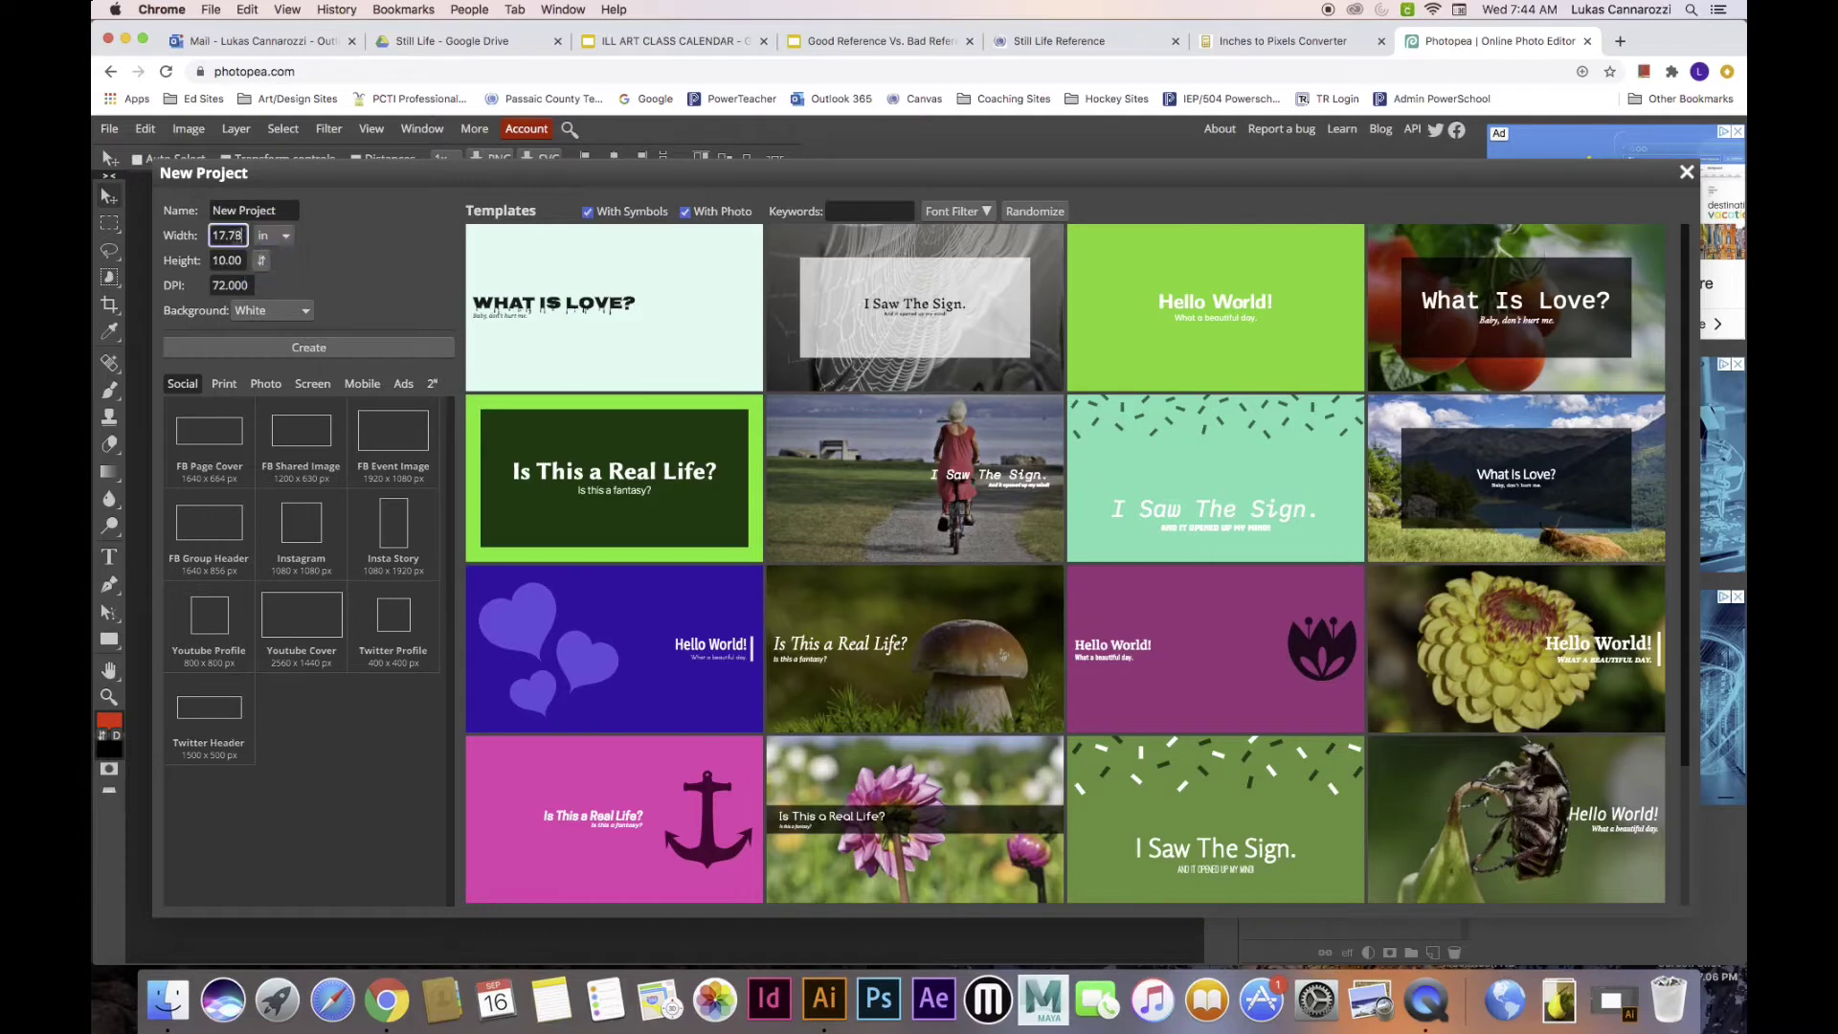
type("10.5")
key("Tab")
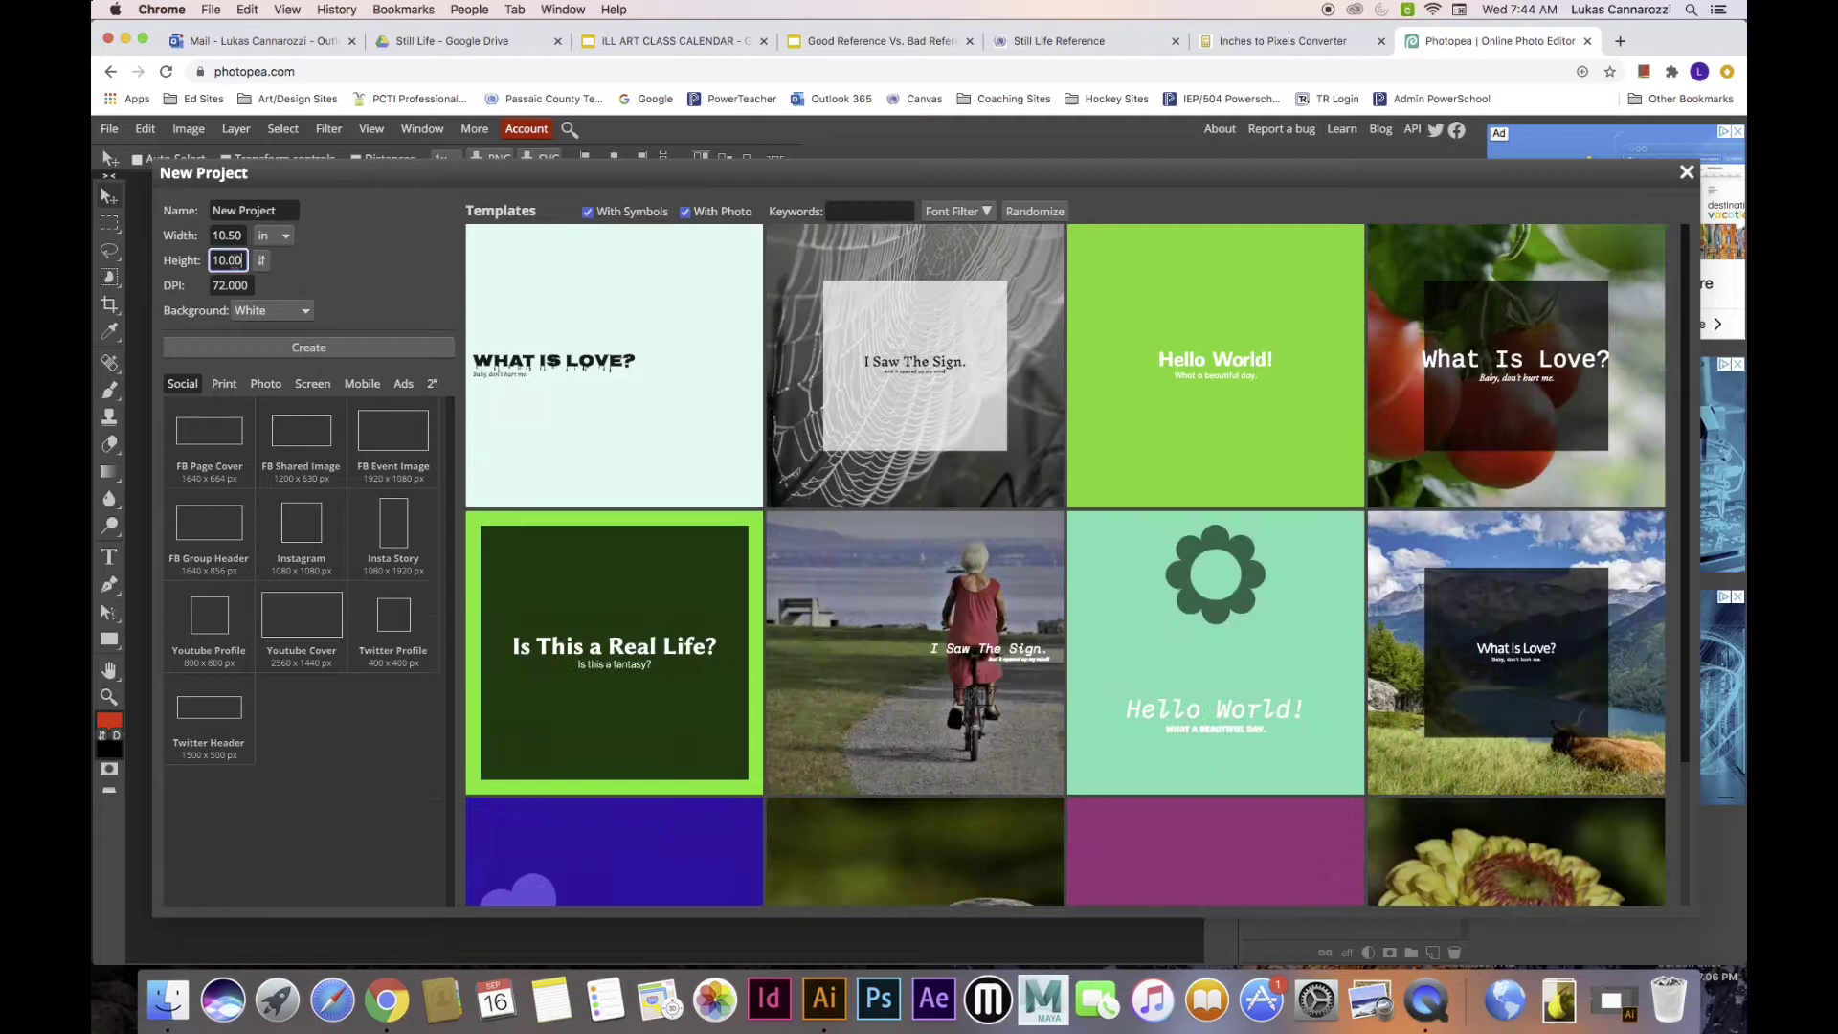
type("13.50")
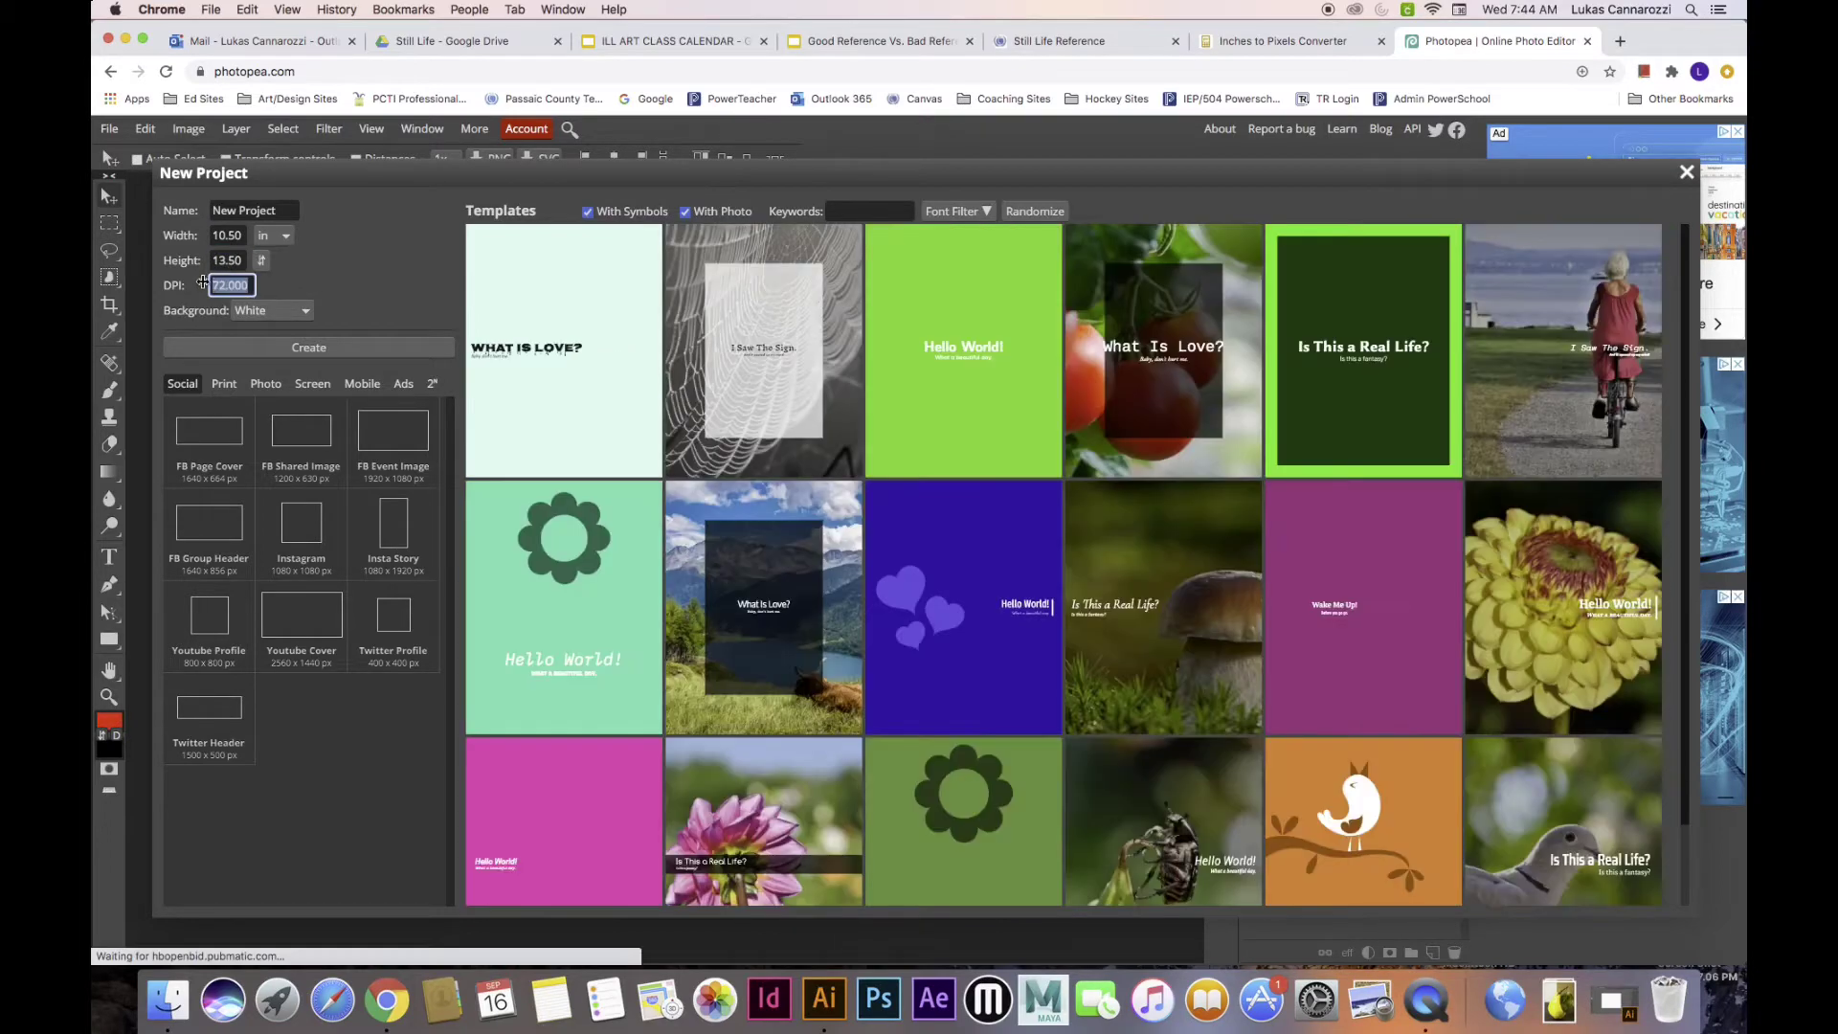
key("Tab")
type("300")
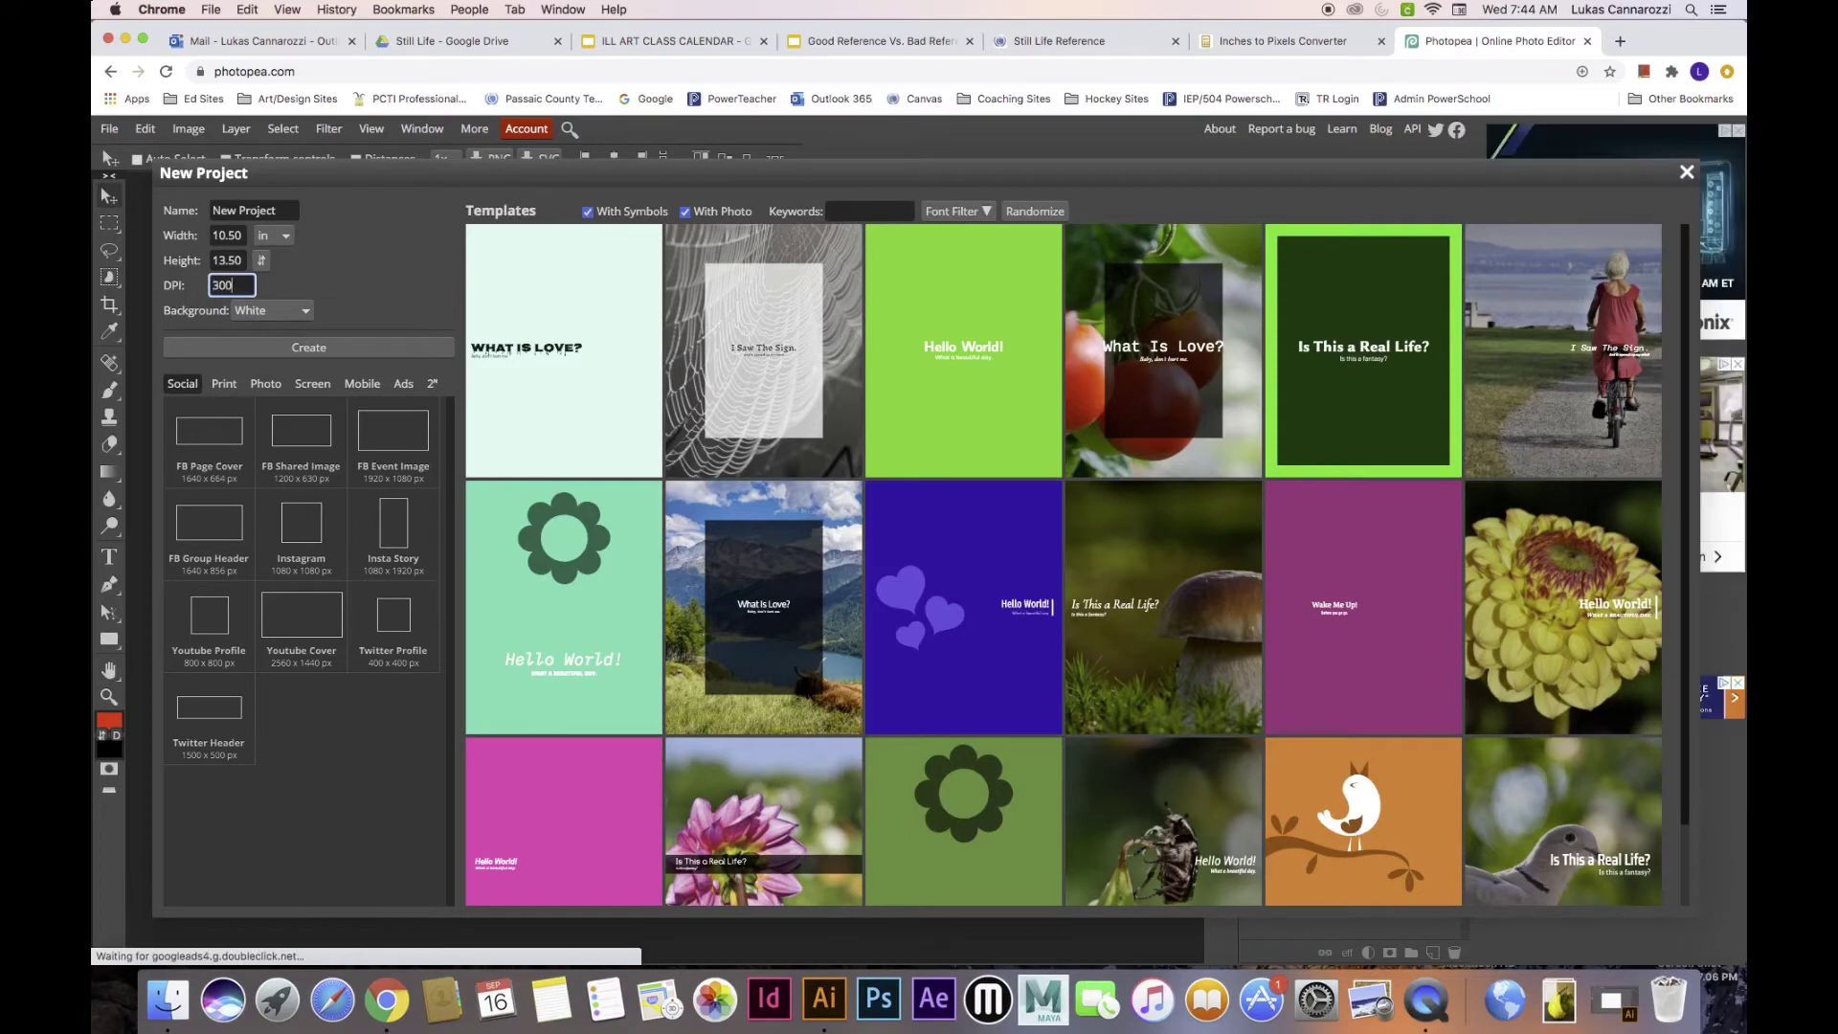
left_click(312, 347)
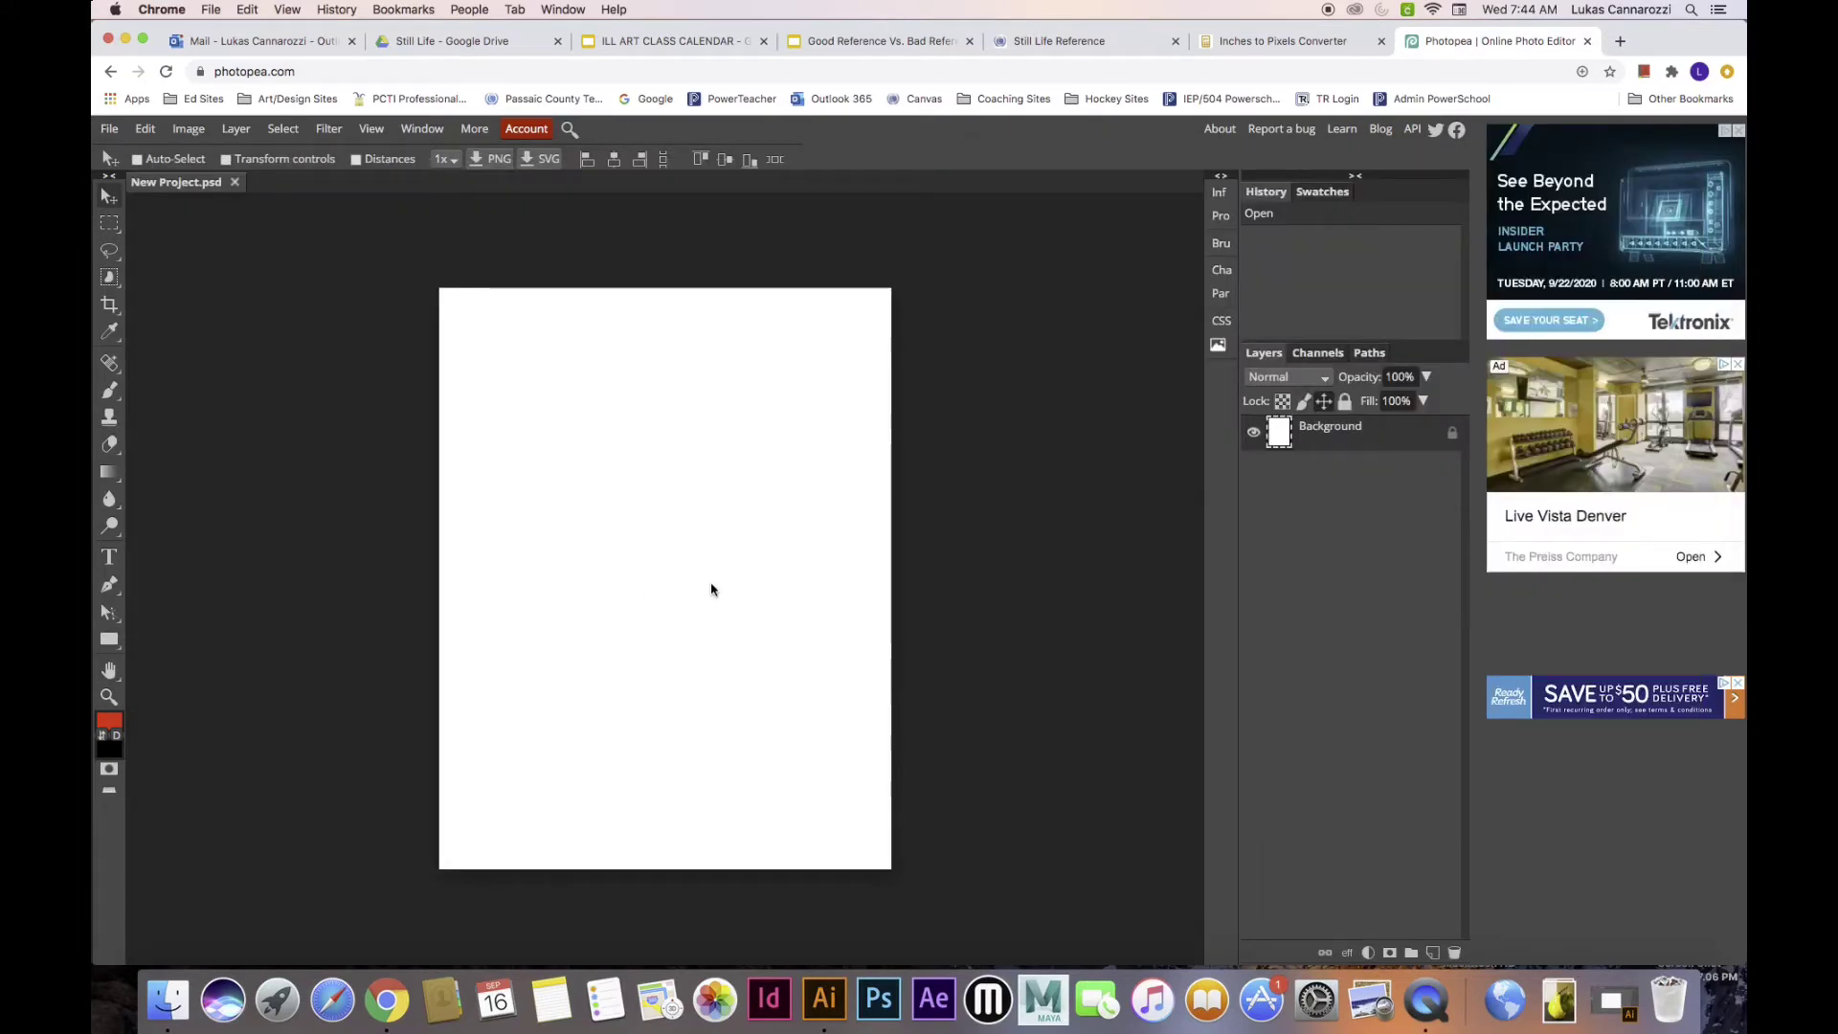
Add a new layer and drag the pear still-life photo from Finder onto the canvas
left_click(1432, 955)
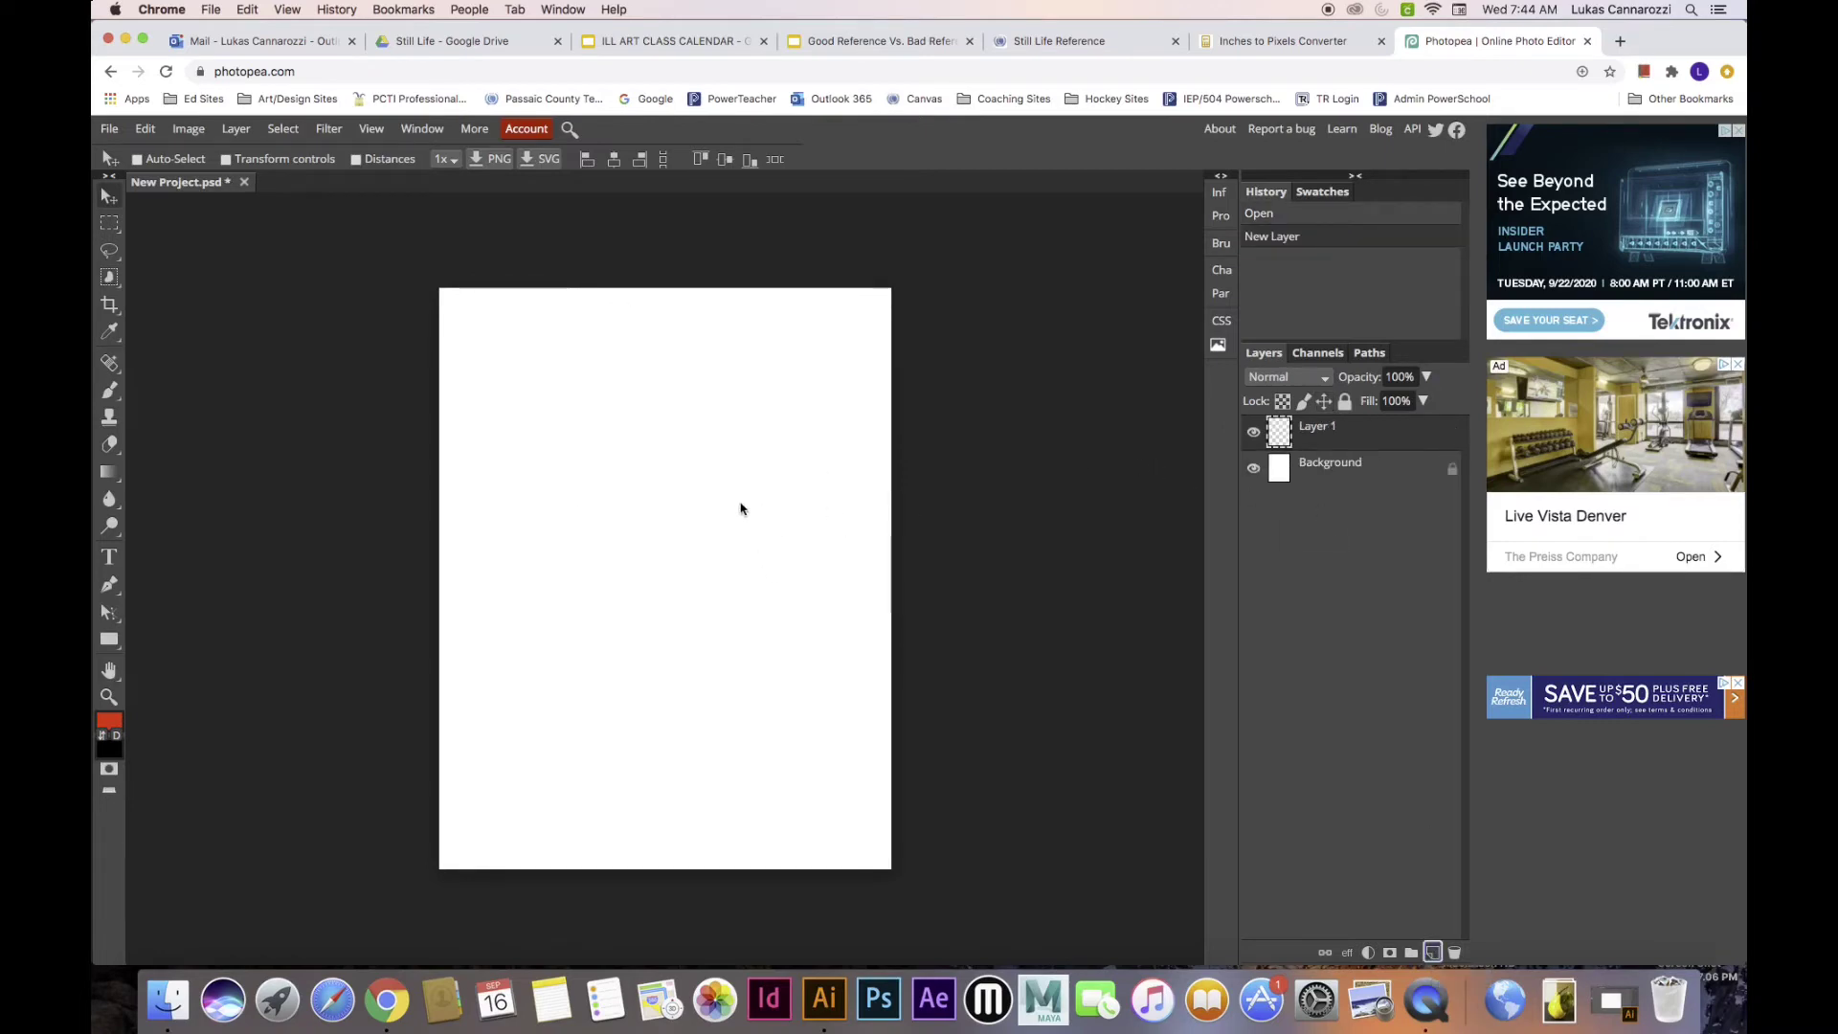
left_click(170, 1001)
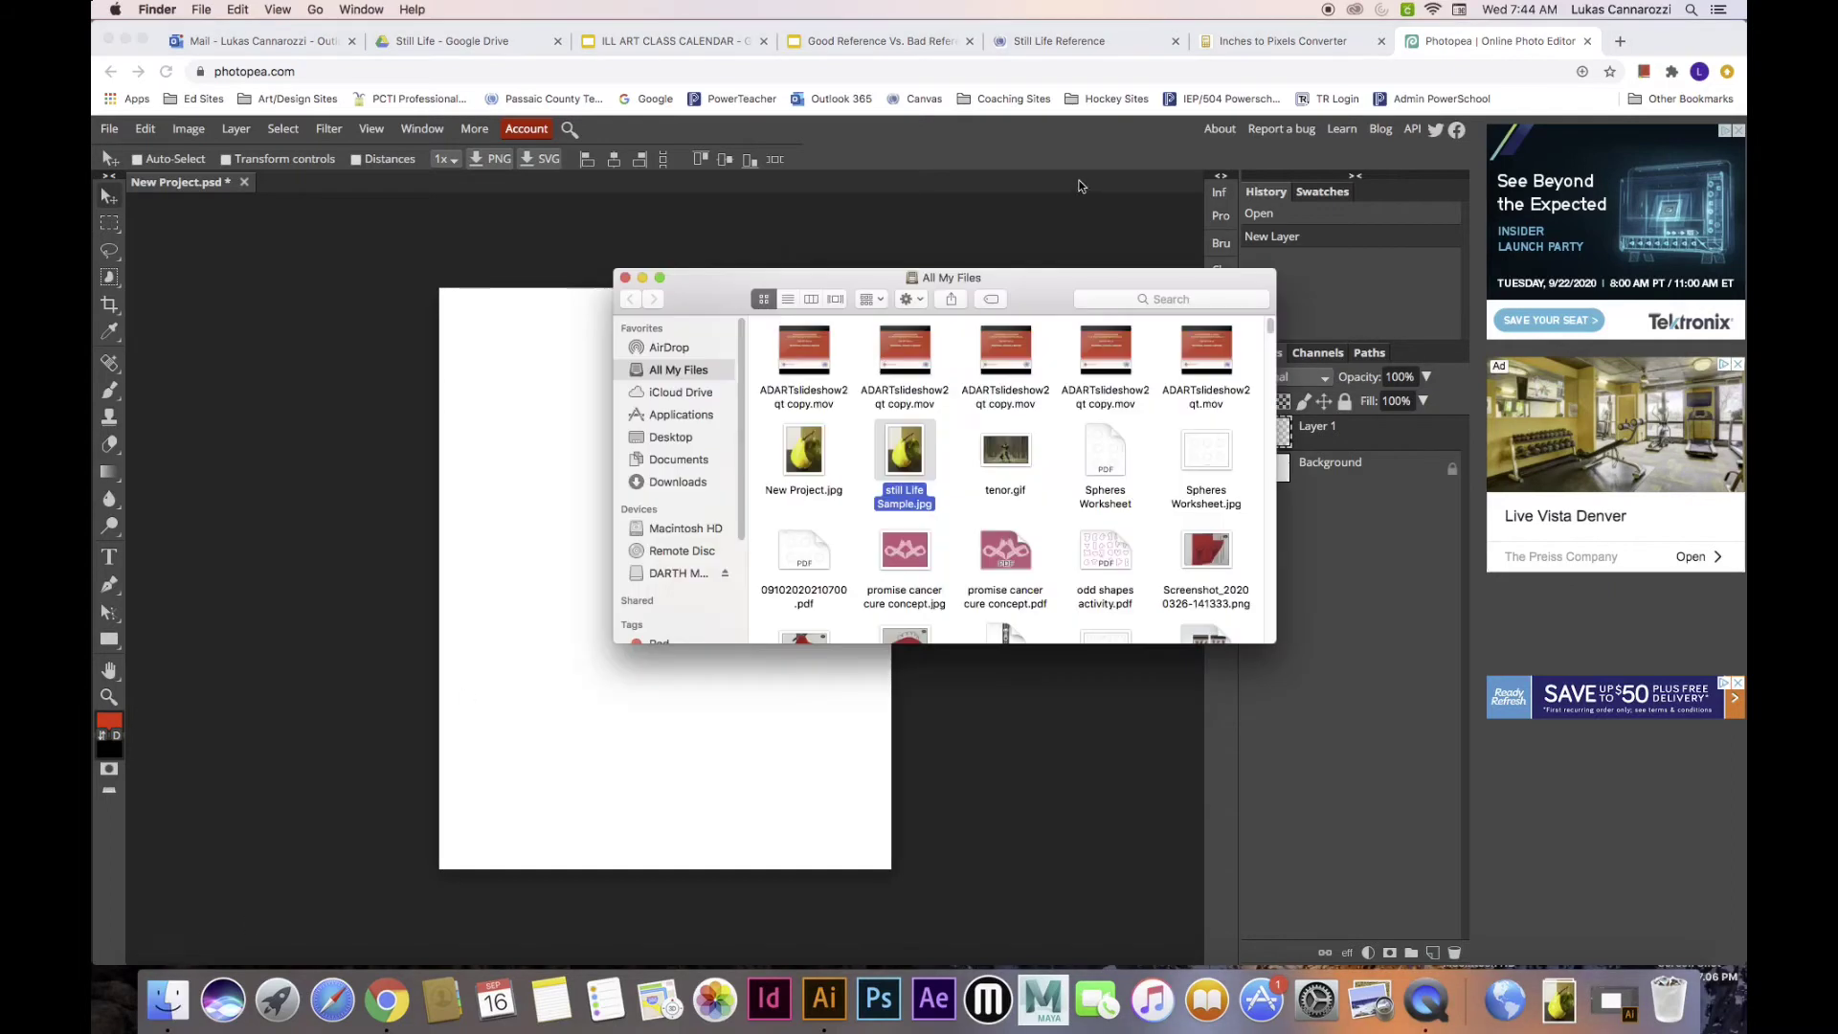
left_click_drag(720, 293, 981, 298)
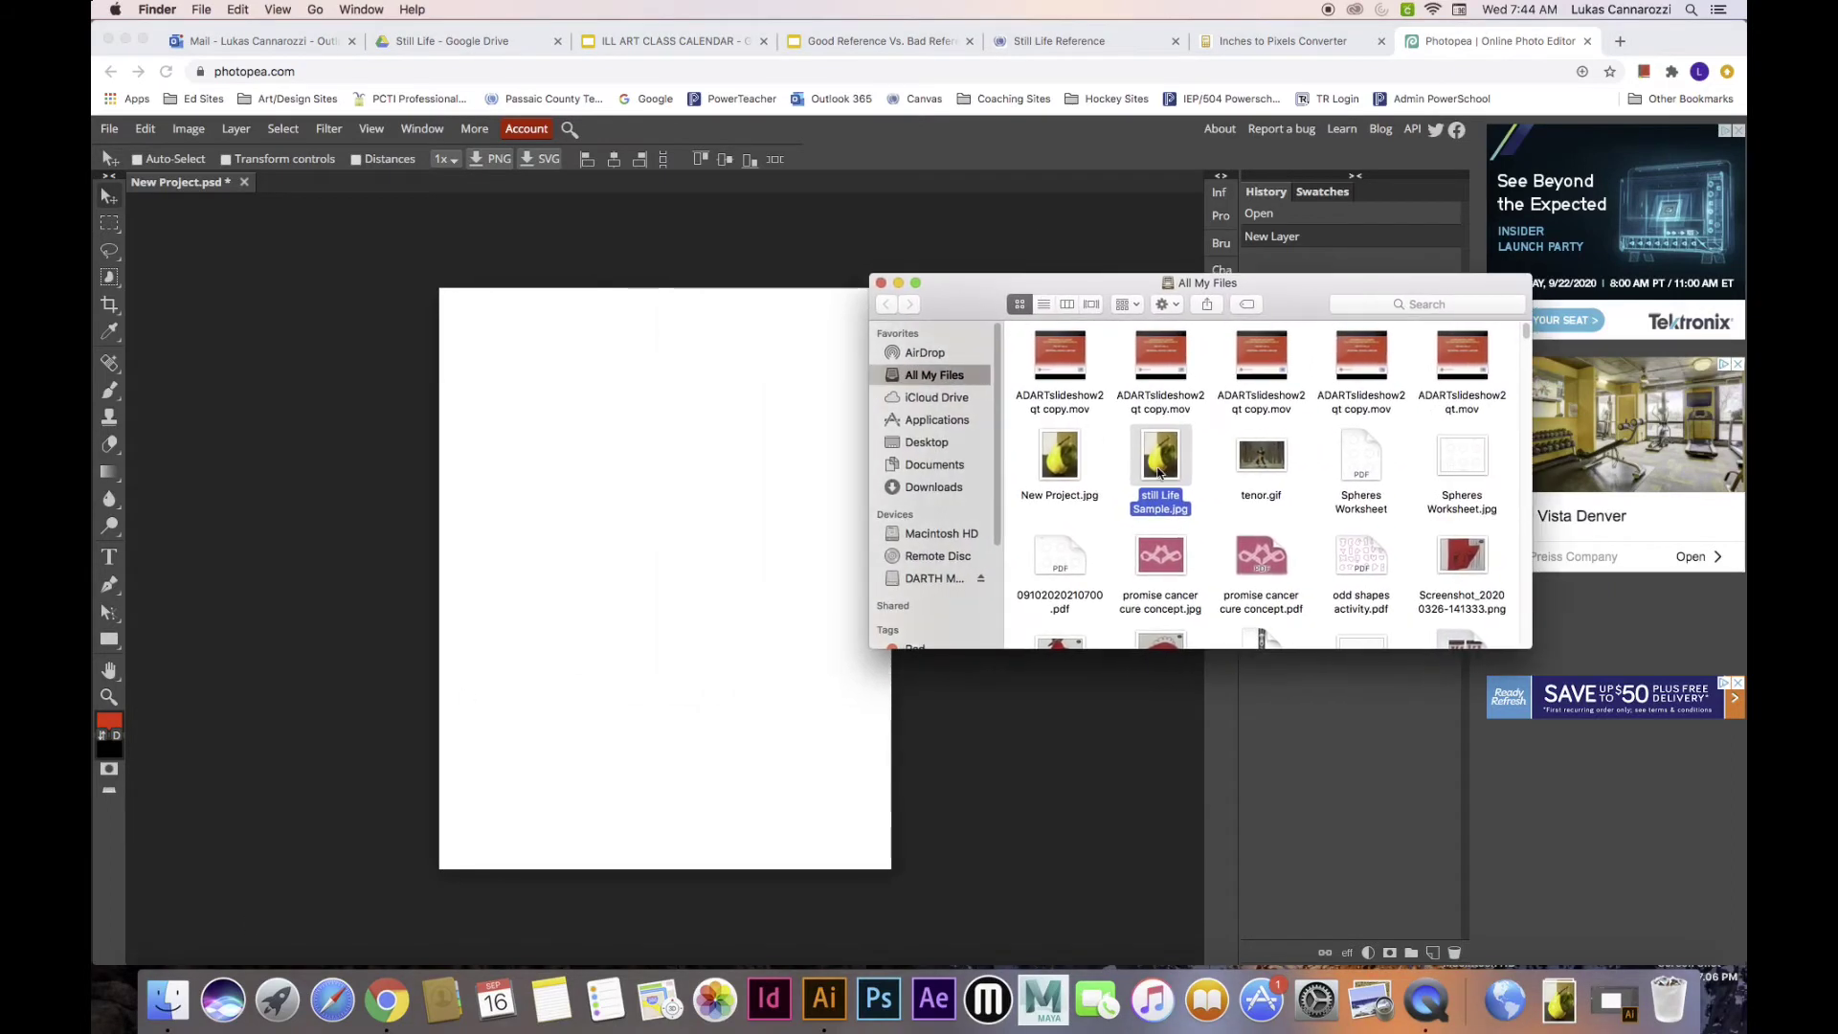
left_click_drag(1140, 474, 710, 490)
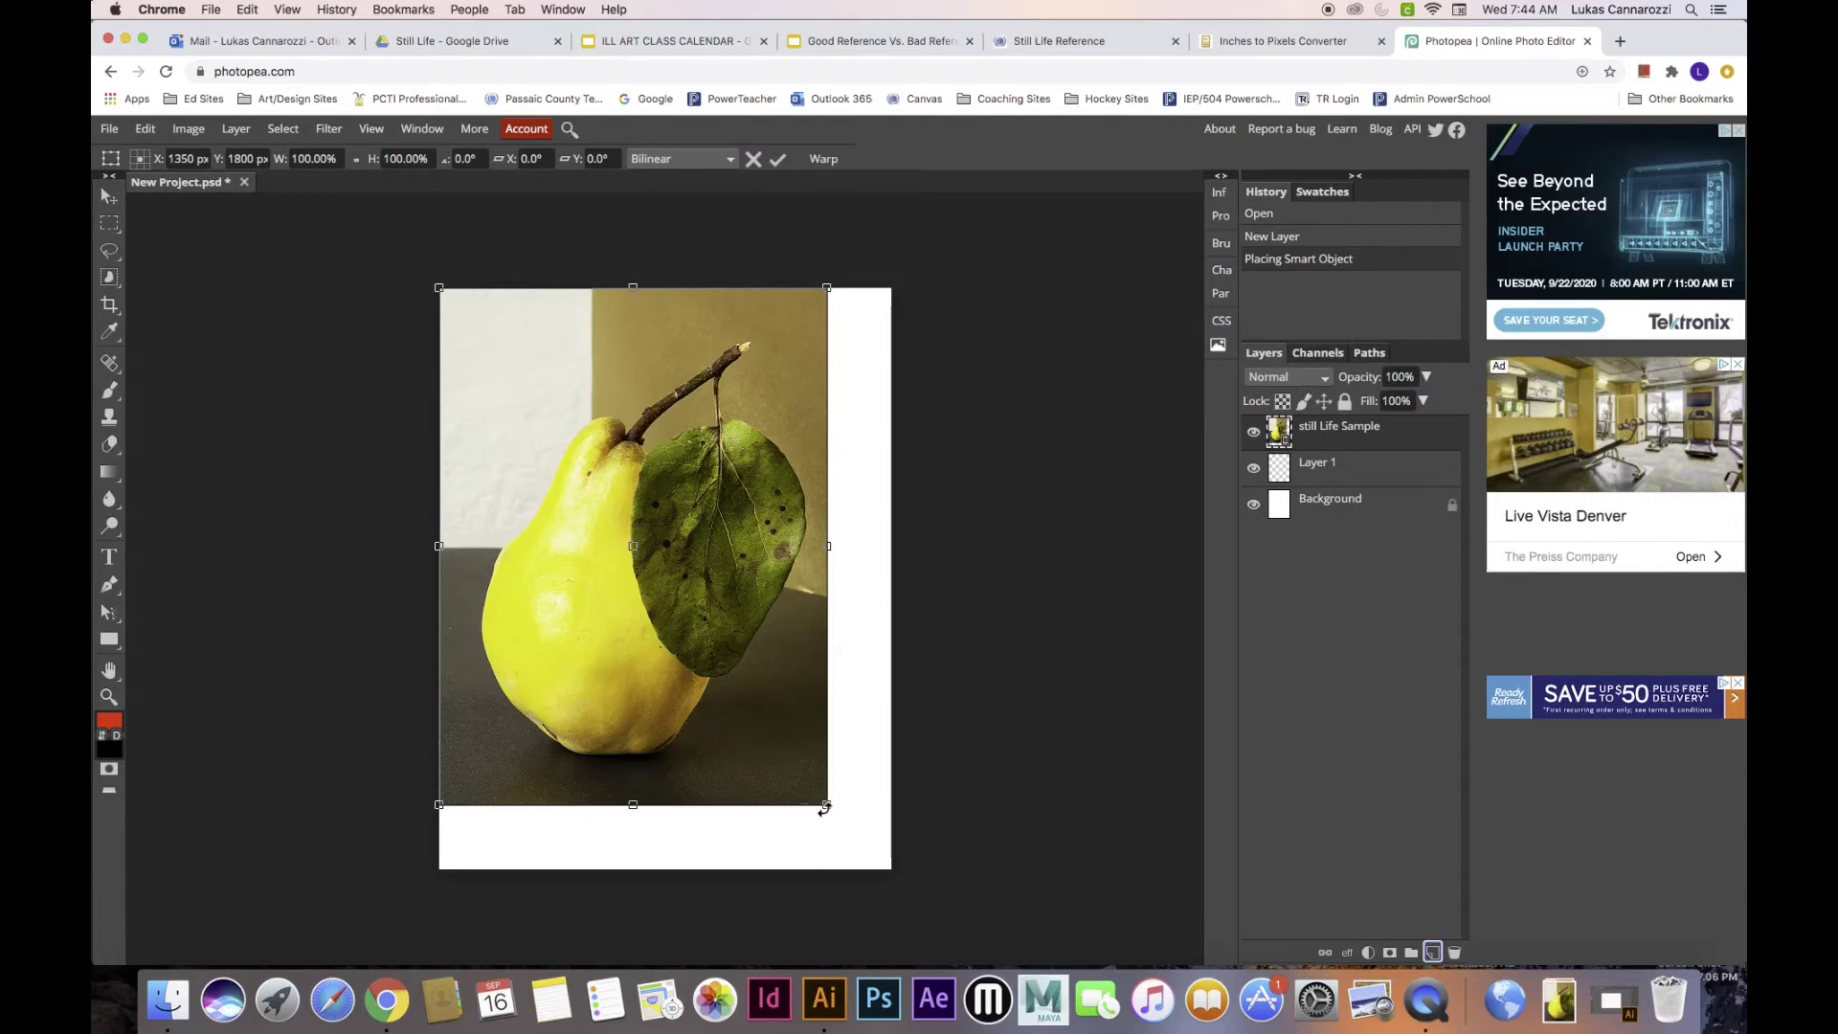
Scale the pear photo up to fill the canvas, nudge it into place, and commit
mouse_move(828, 806)
left_mouse_down()
mouse_move(716, 729)
mouse_move(662, 639)
mouse_move(870, 615)
mouse_move(726, 579)
mouse_move(908, 786)
left_mouse_up()
left_click_drag(857, 713, 848, 714)
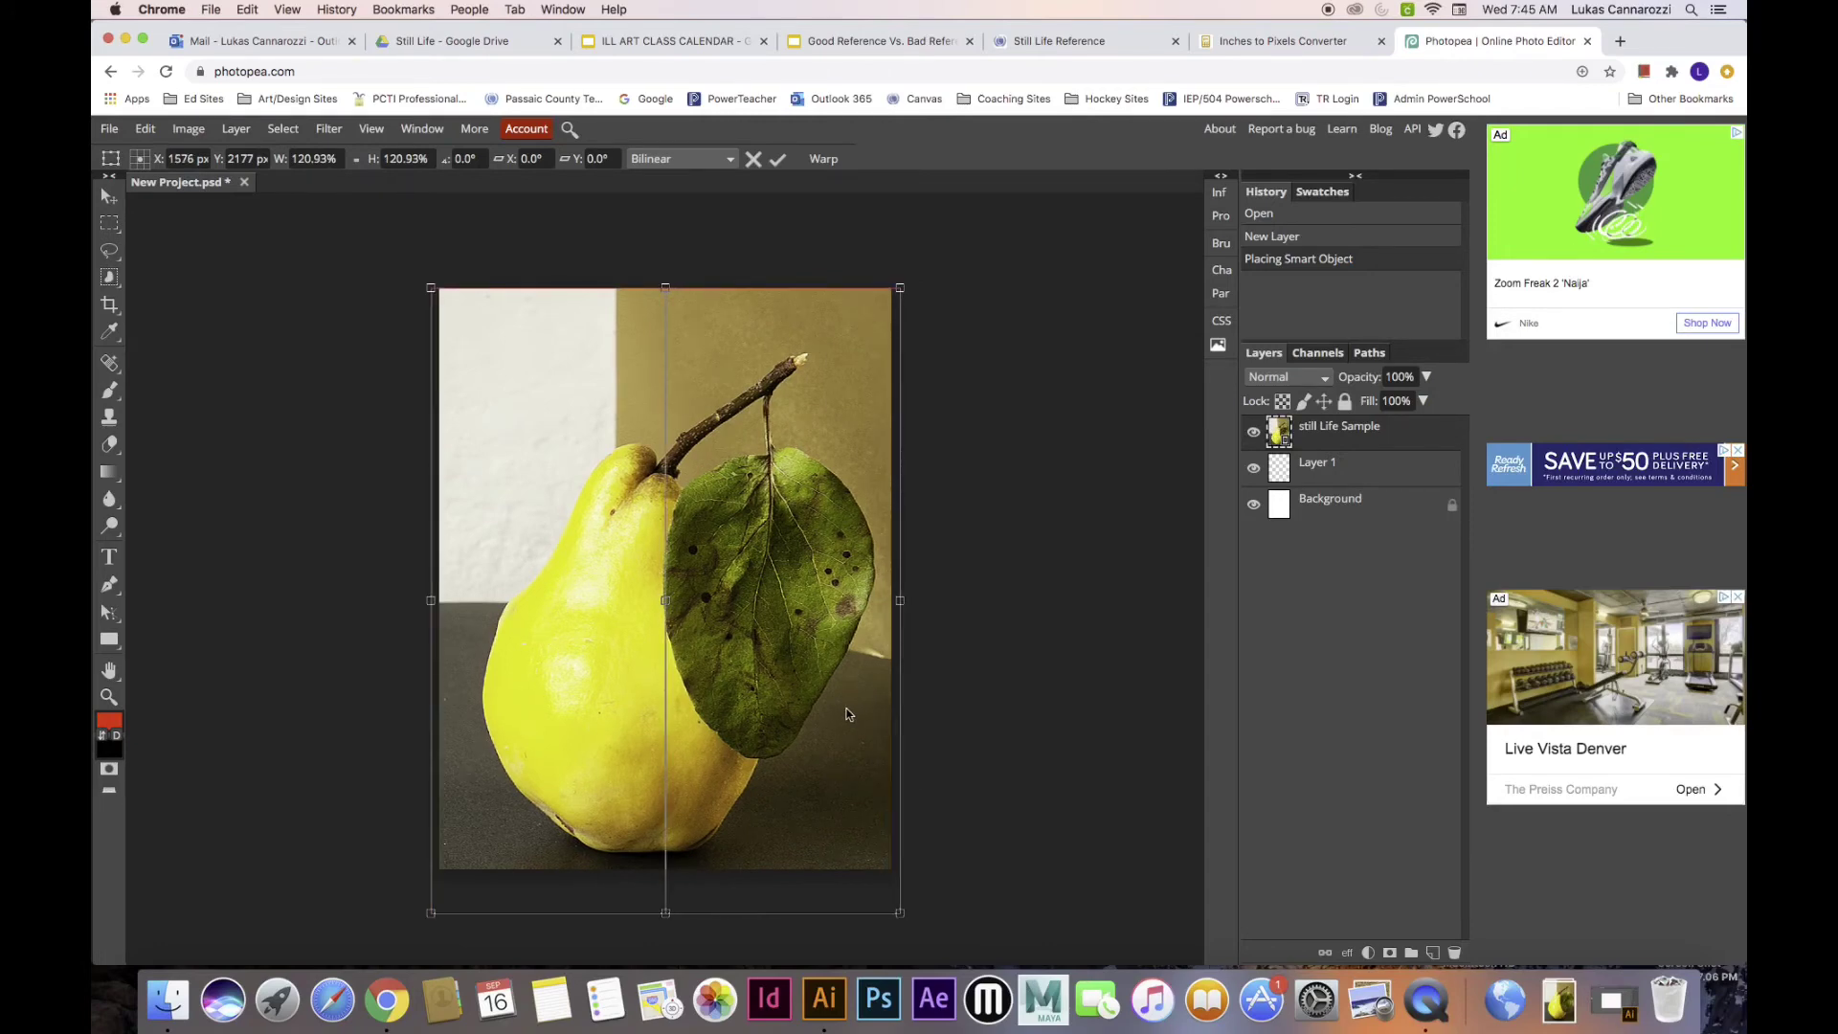
left_click_drag(848, 714, 823, 688)
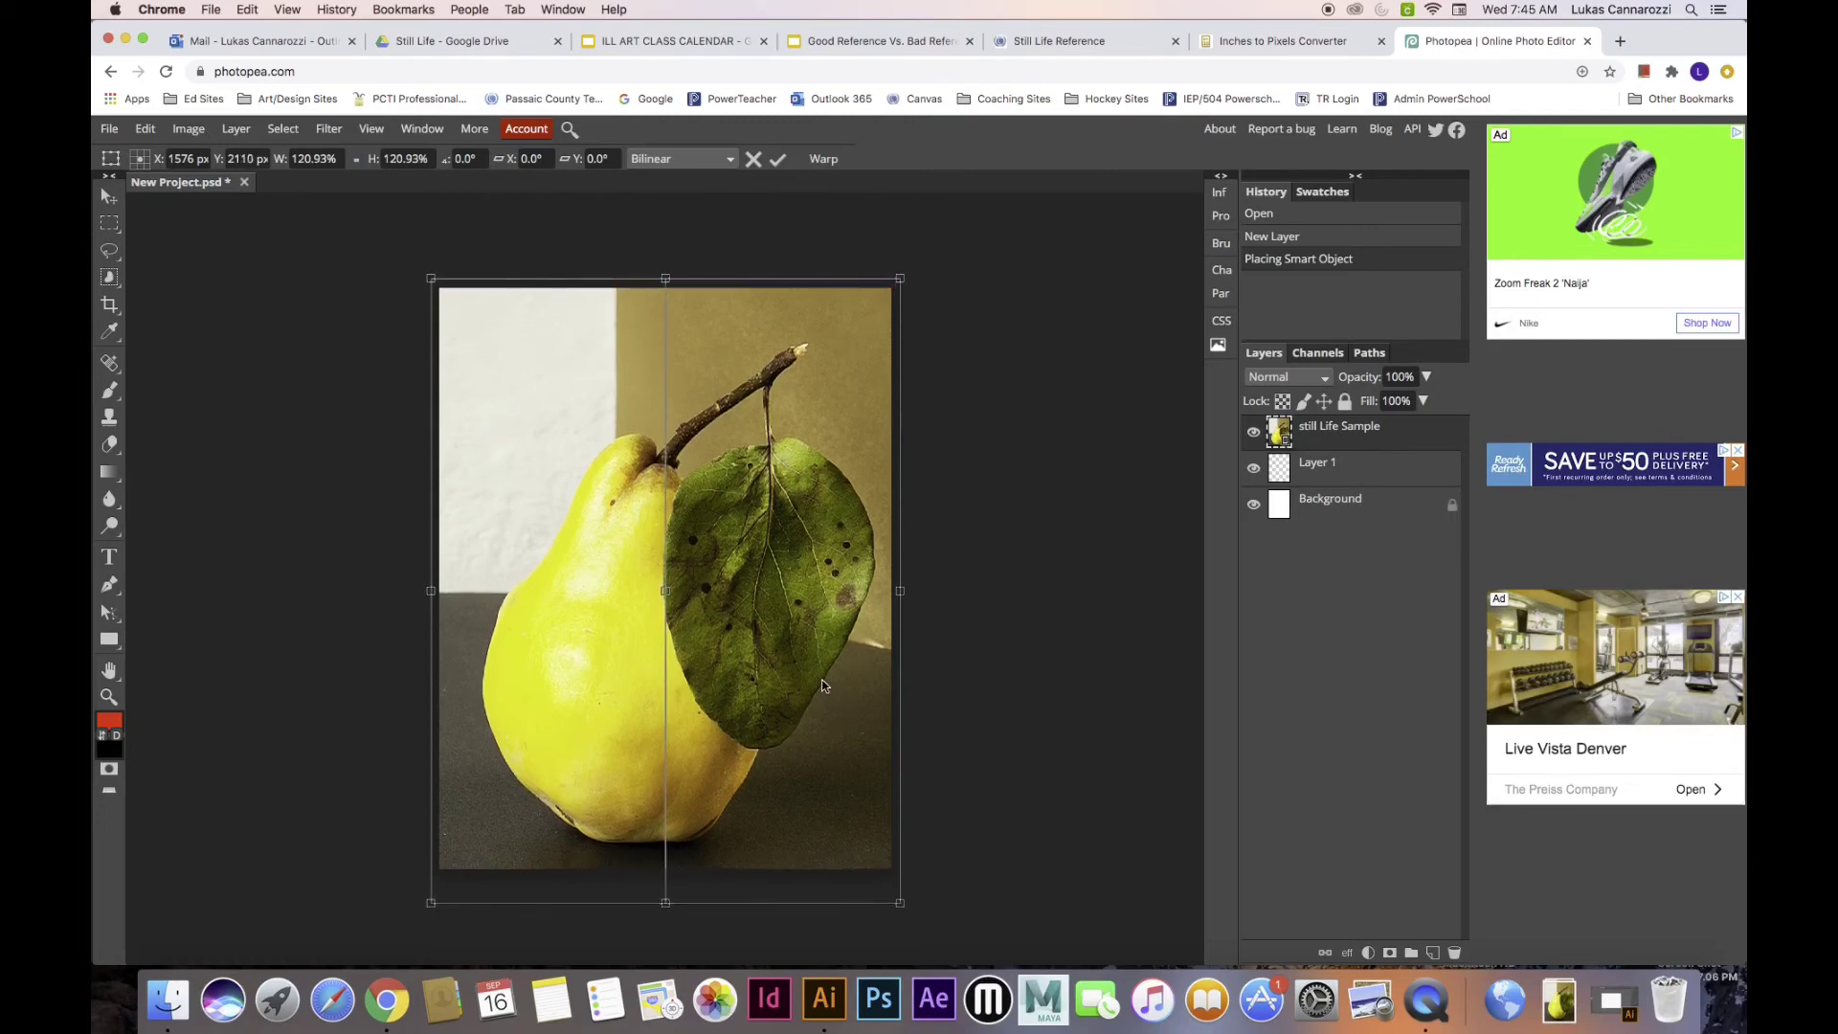
left_click_drag(823, 689, 824, 684)
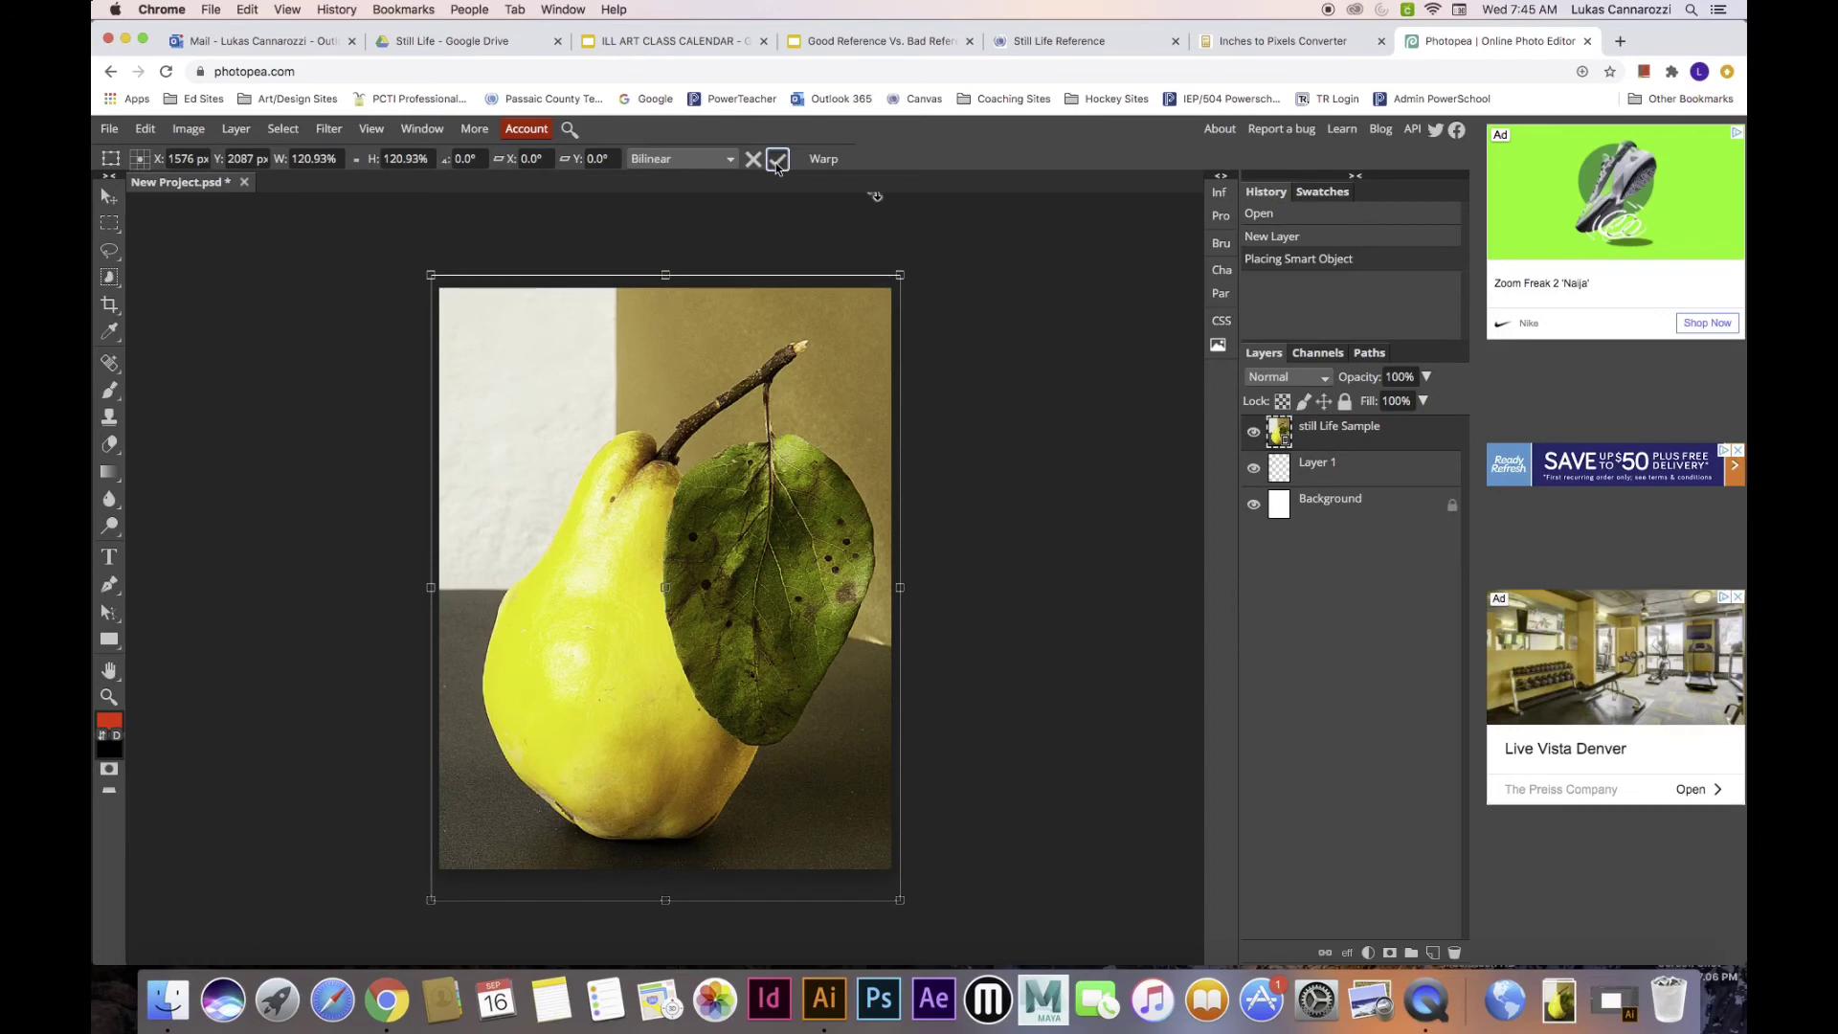
left_click(775, 160)
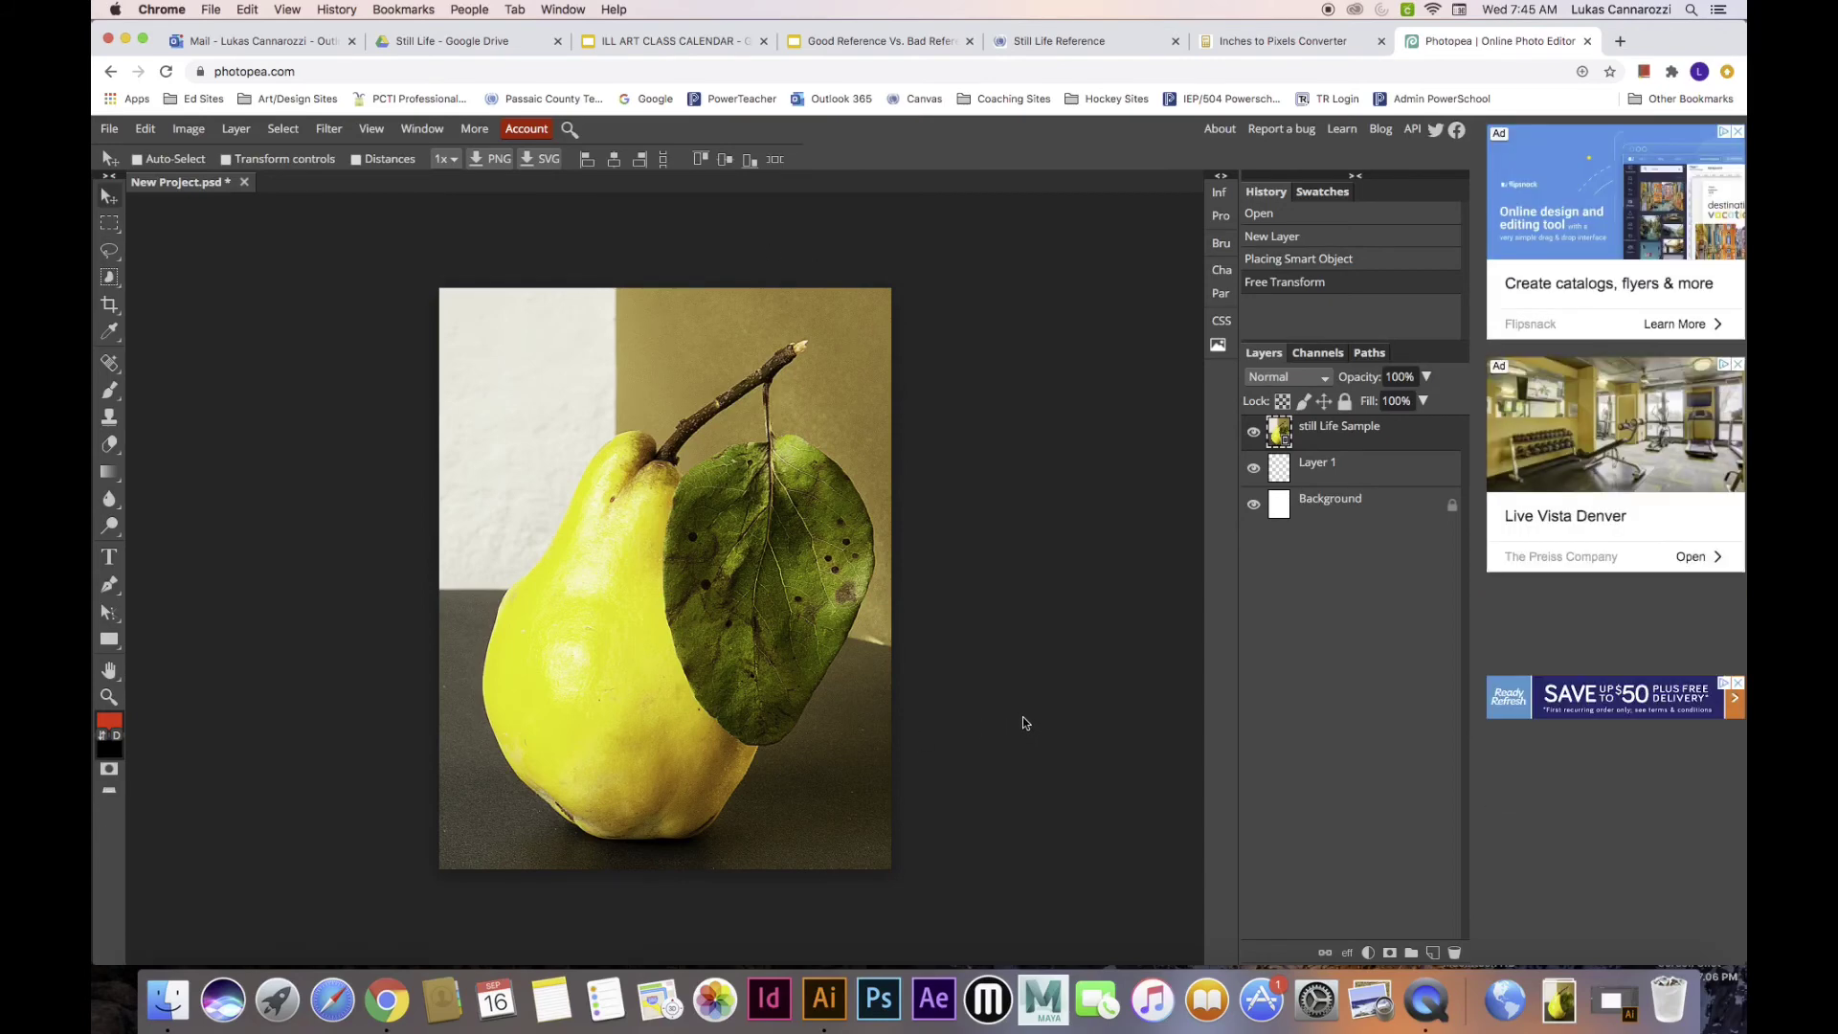
Open the JPG export settings for the 3150 × 4050 px canvas at 100% quality
left_click(111, 135)
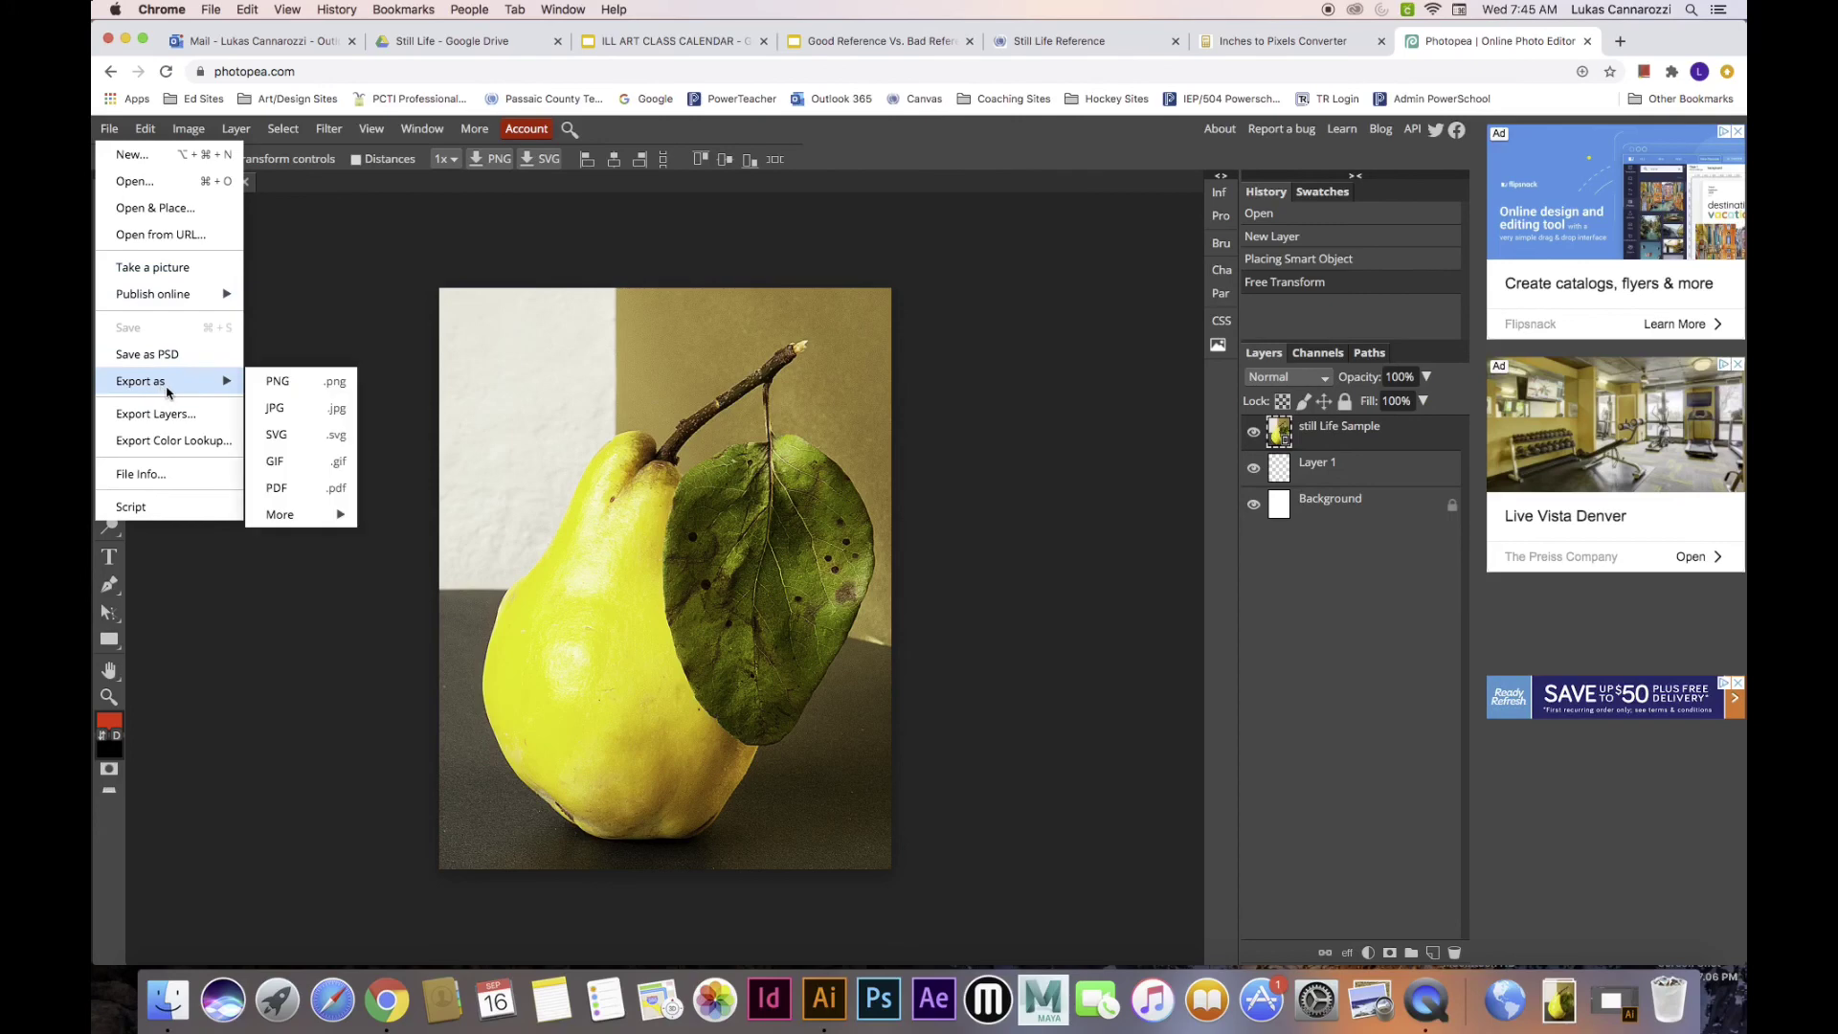
mouse_move(158, 381)
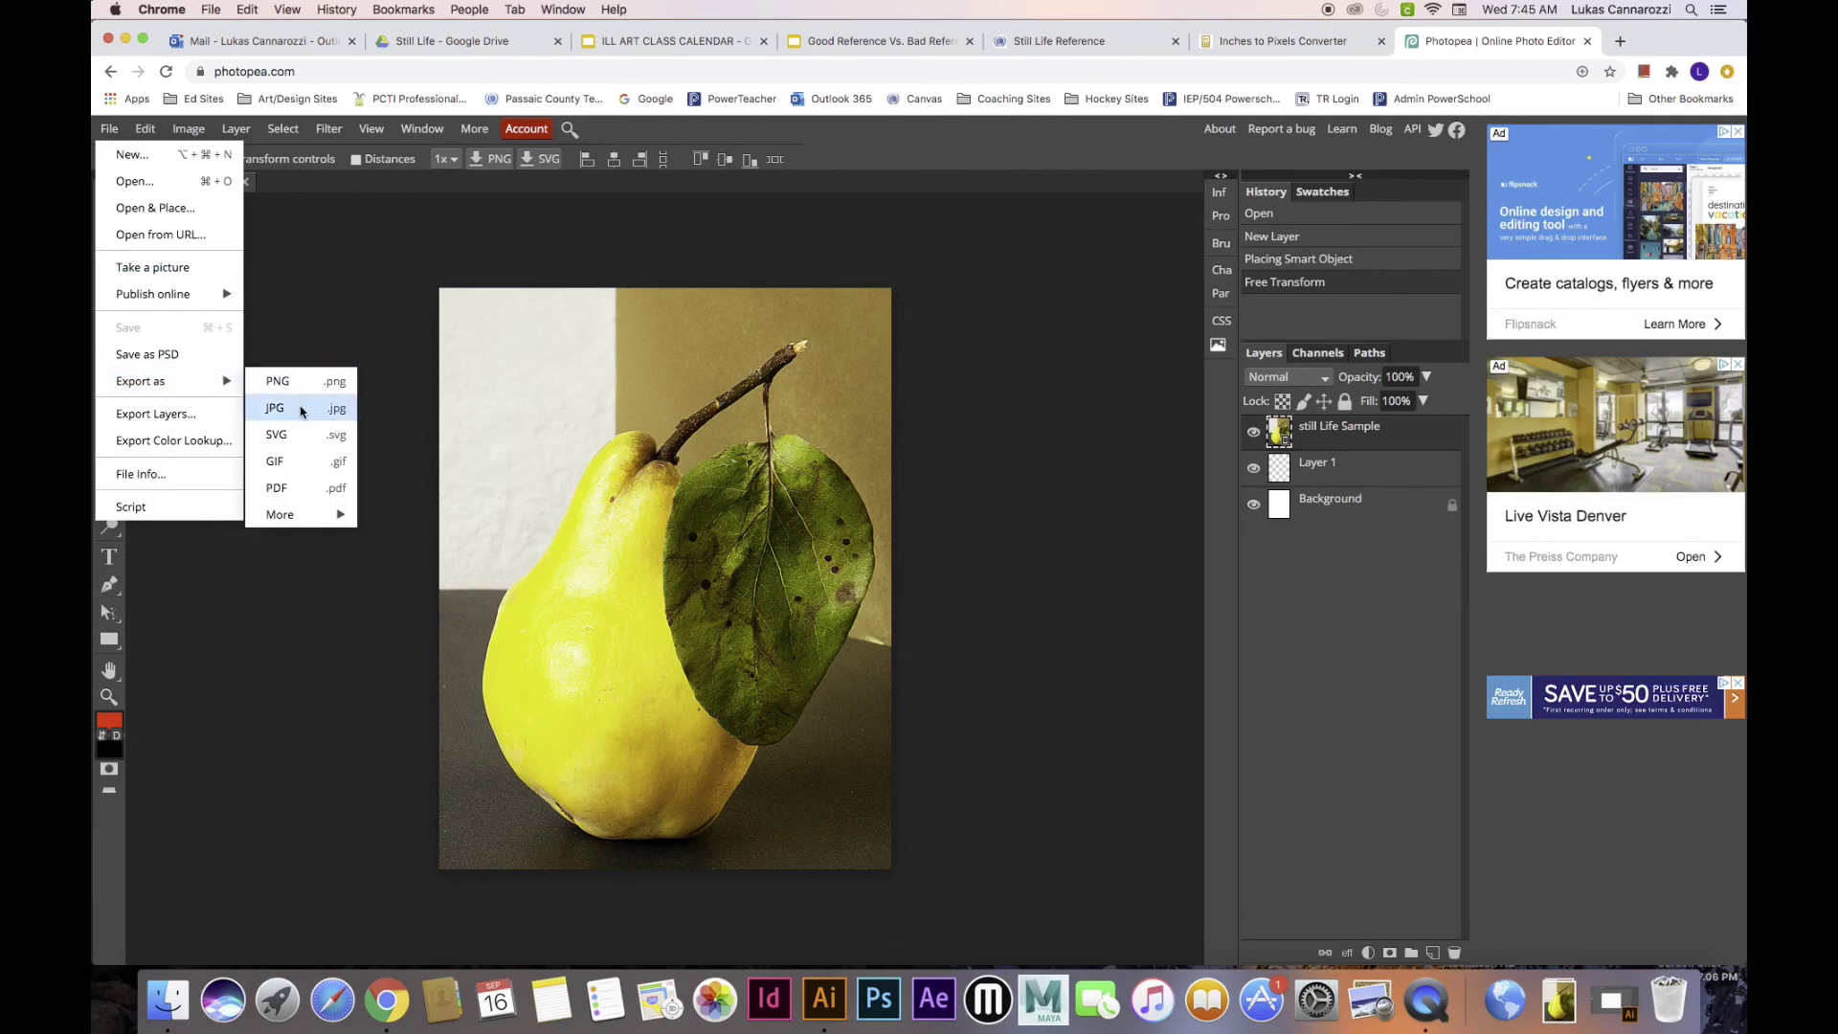
left_click(301, 413)
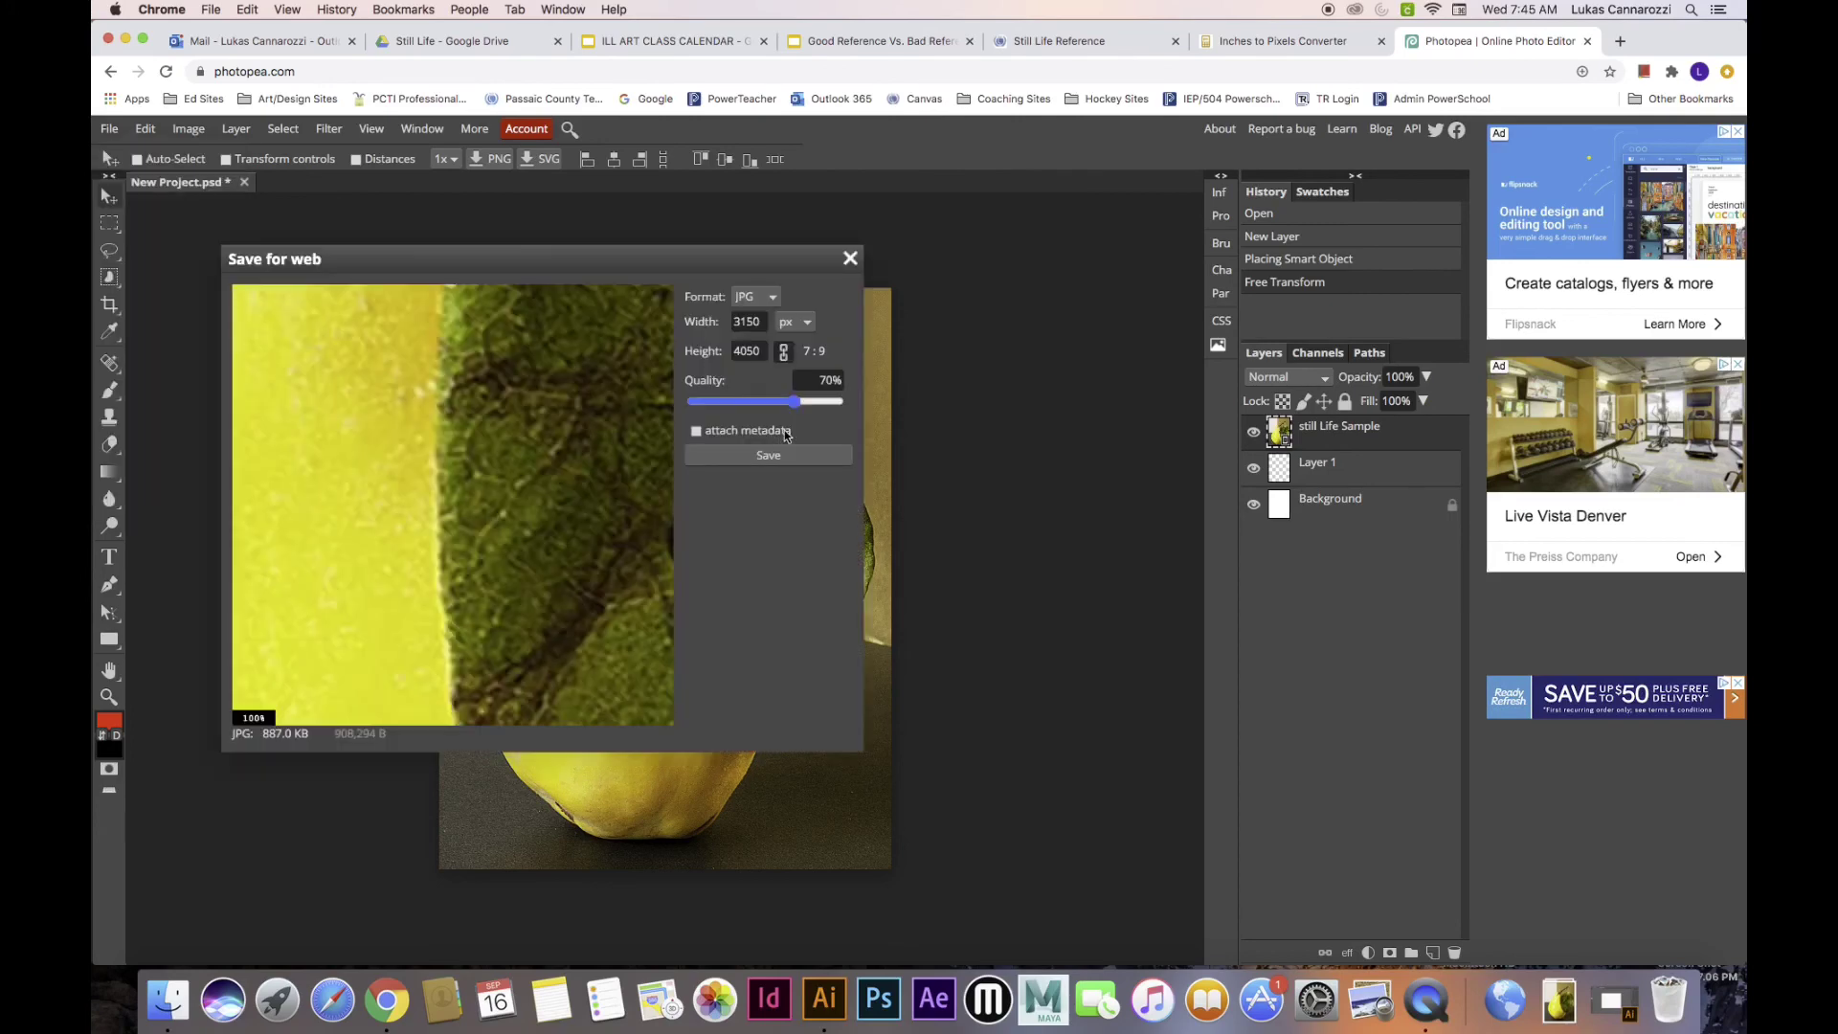
left_click_drag(798, 400, 854, 401)
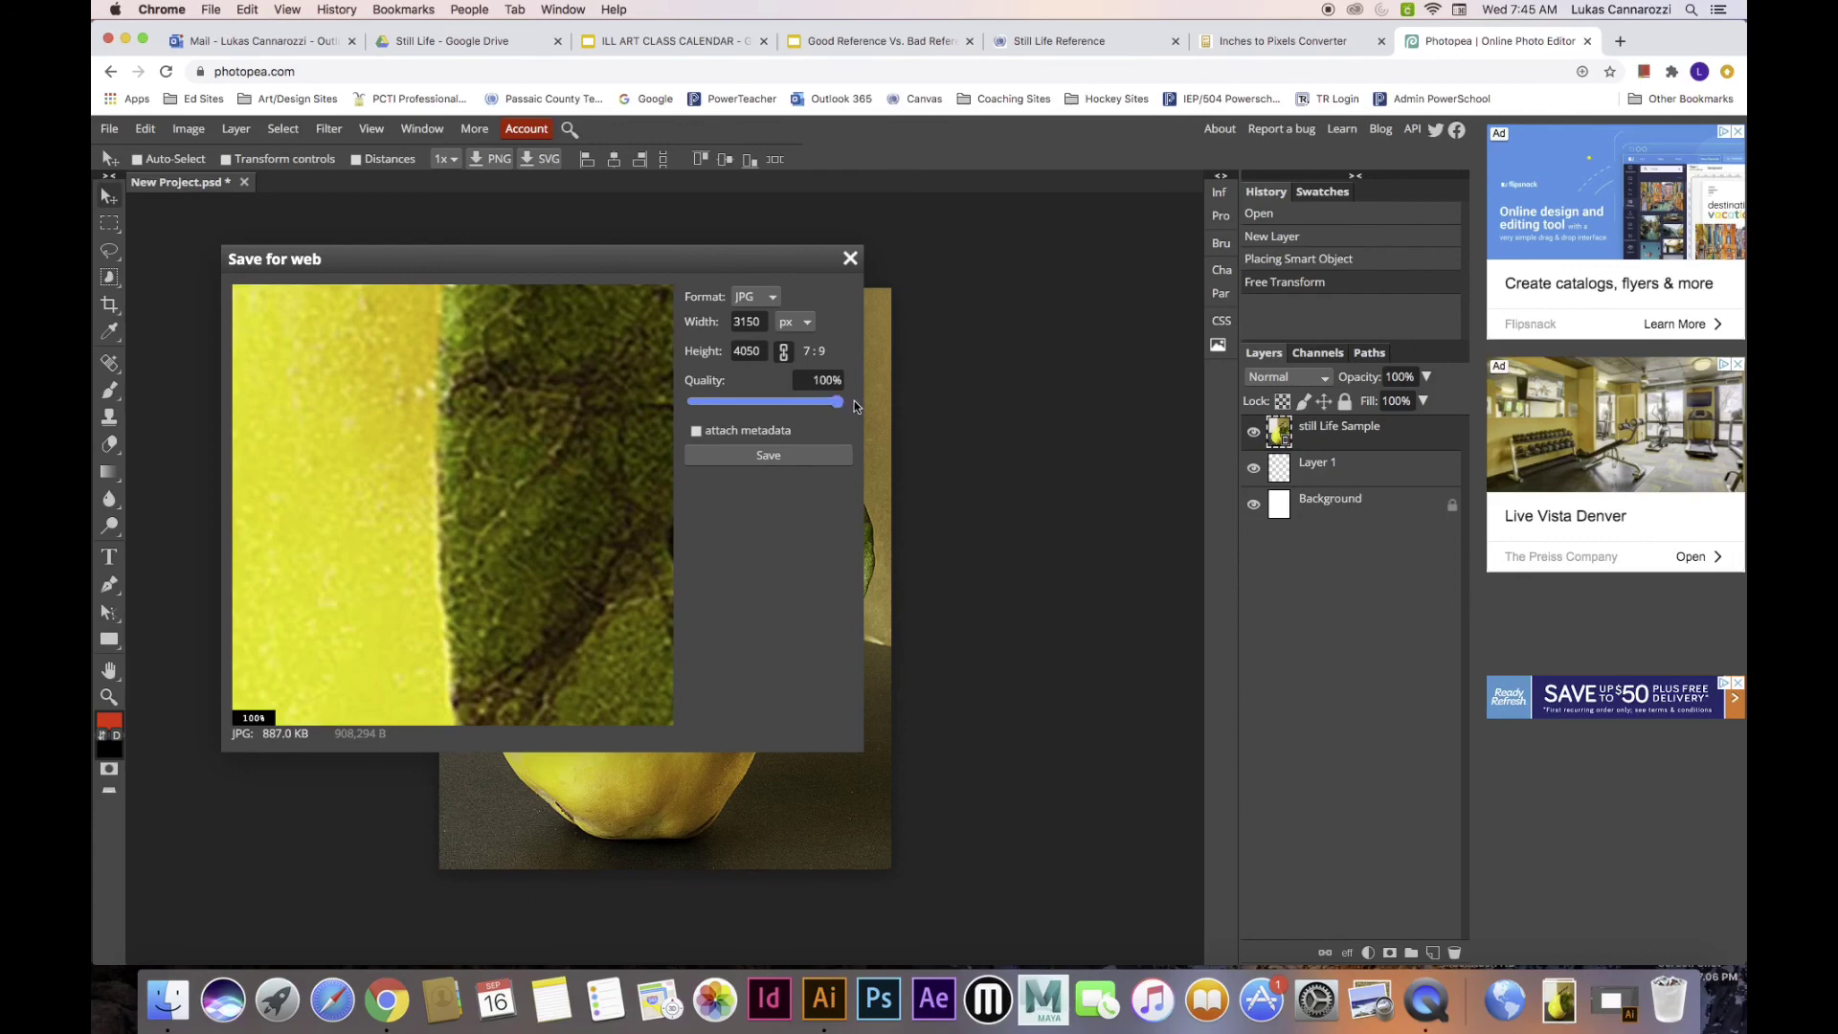